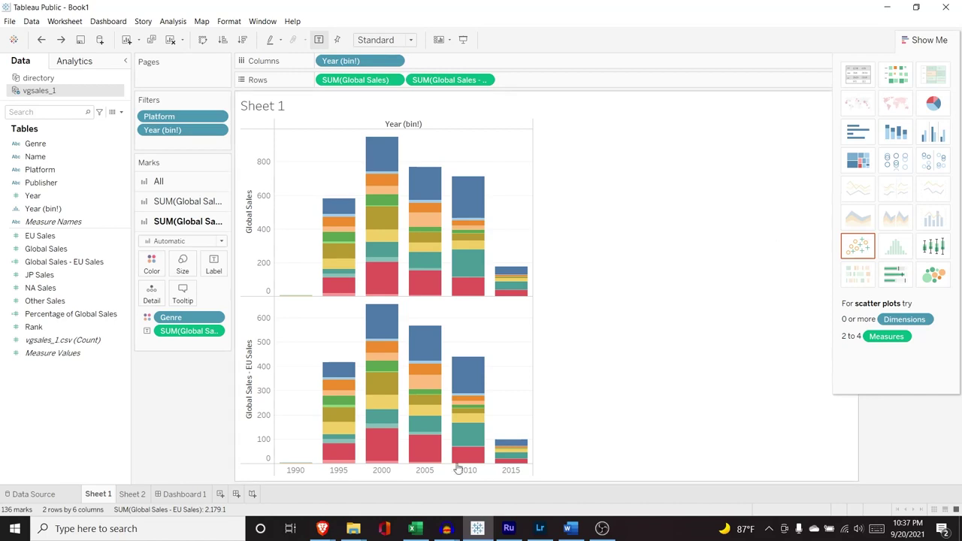
Switch to the Kaggle Starbucks store locations page in Brave and download the dataset as archive into the Downloads folder.
left_click(322, 528)
left_click(376, 486)
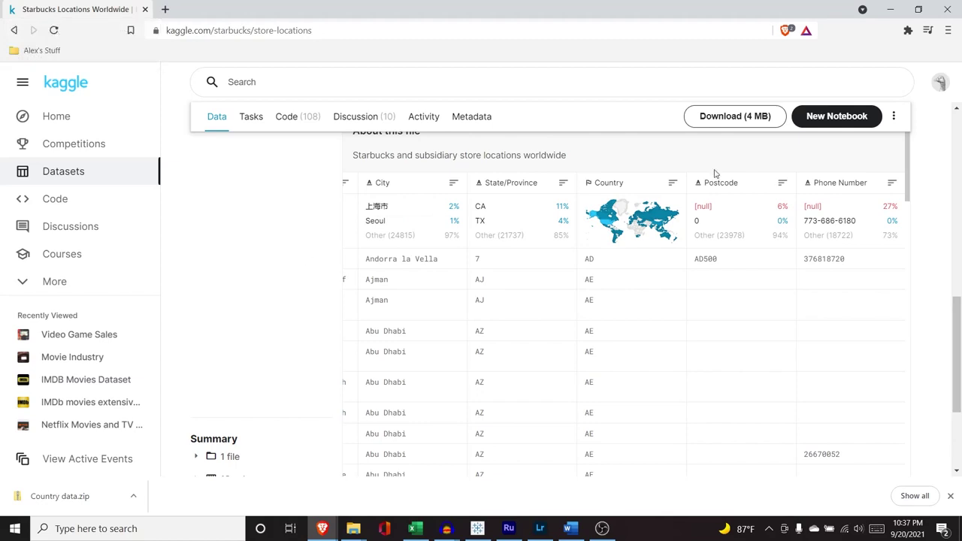
left_click(727, 117)
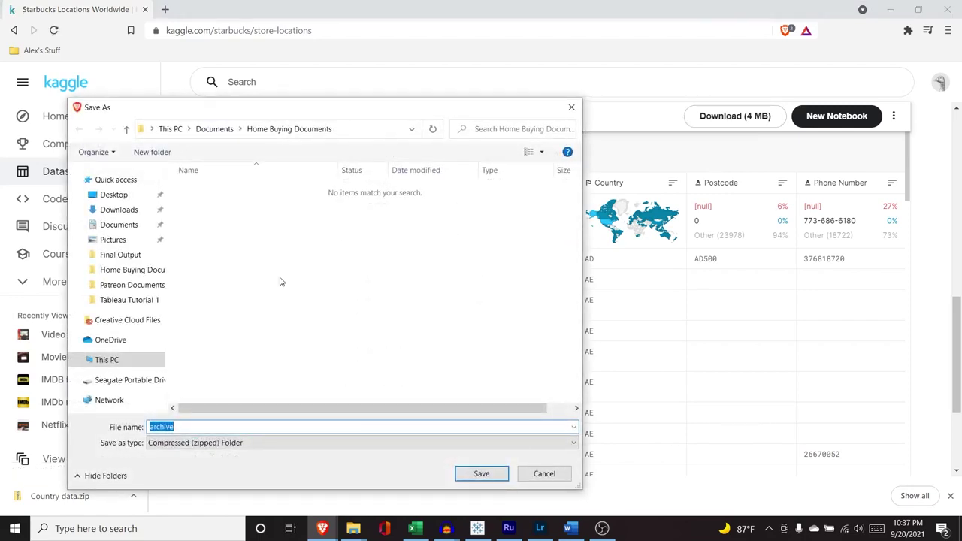
left_click(124, 211)
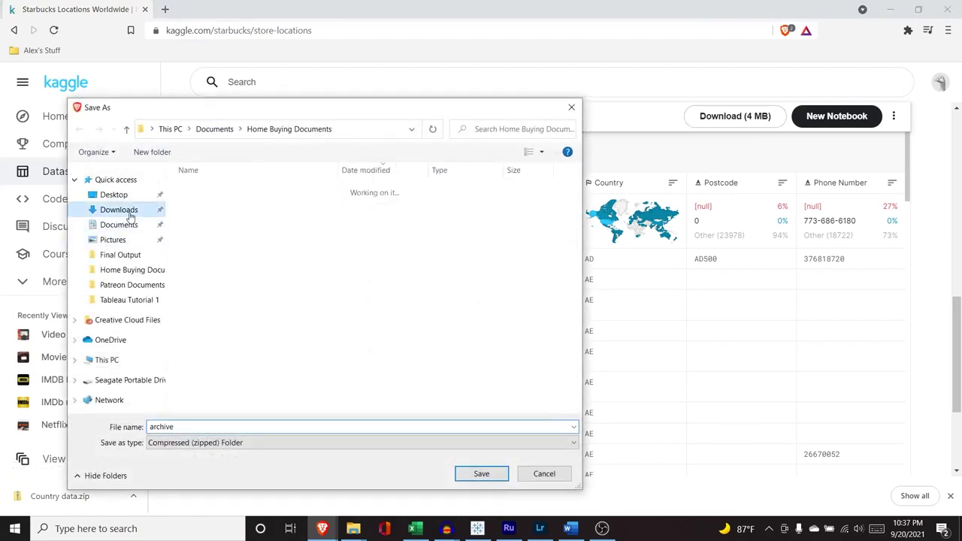
left_click(481, 475)
left_click(519, 272)
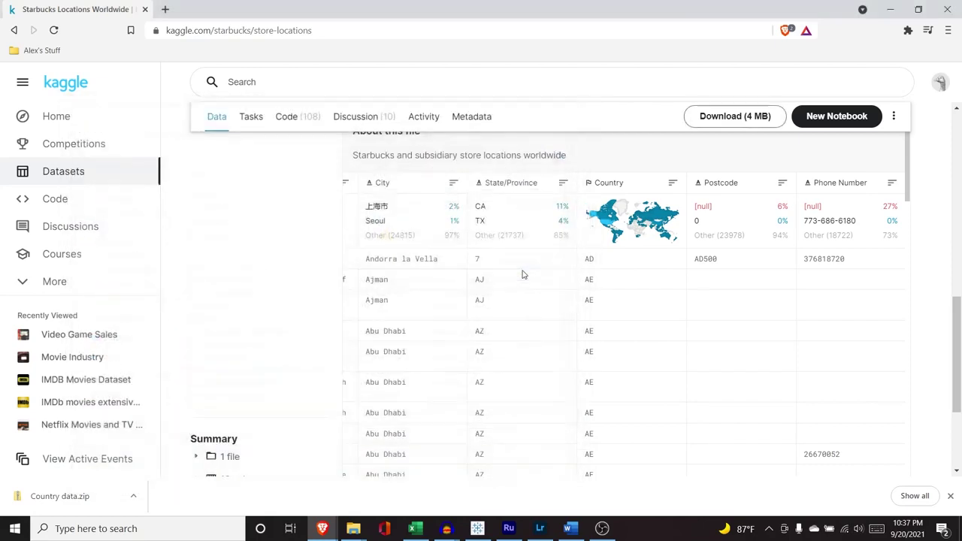
left_click(950, 496)
In File Explorer, copy the directory file from the Country data zip into Downloads, replacing the existing file.
mouse_move(353, 530)
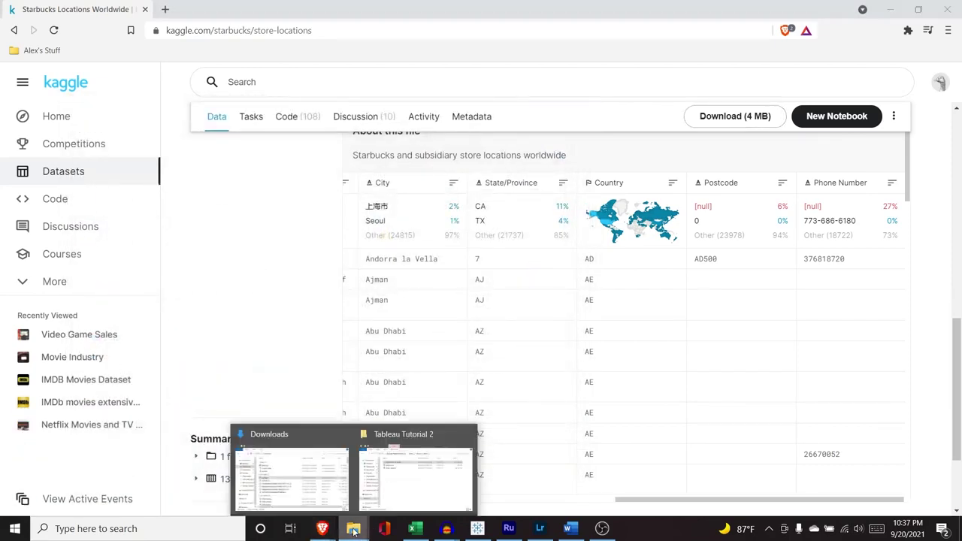
left_click(289, 473)
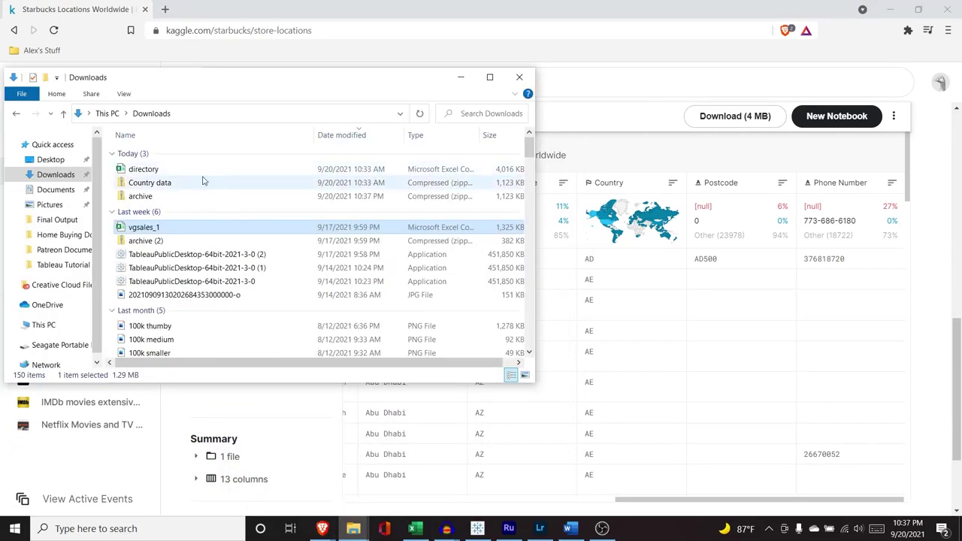
double_click(197, 184)
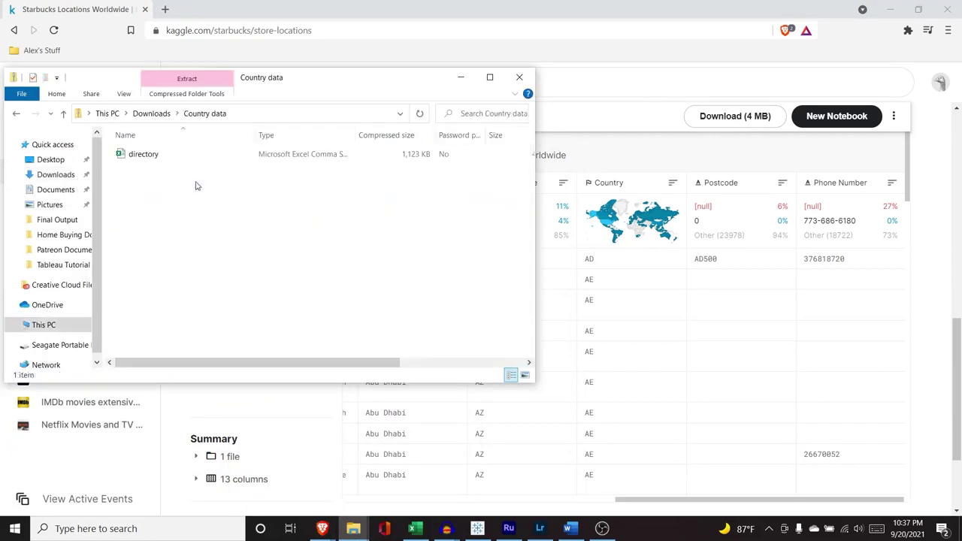
left_click(197, 161)
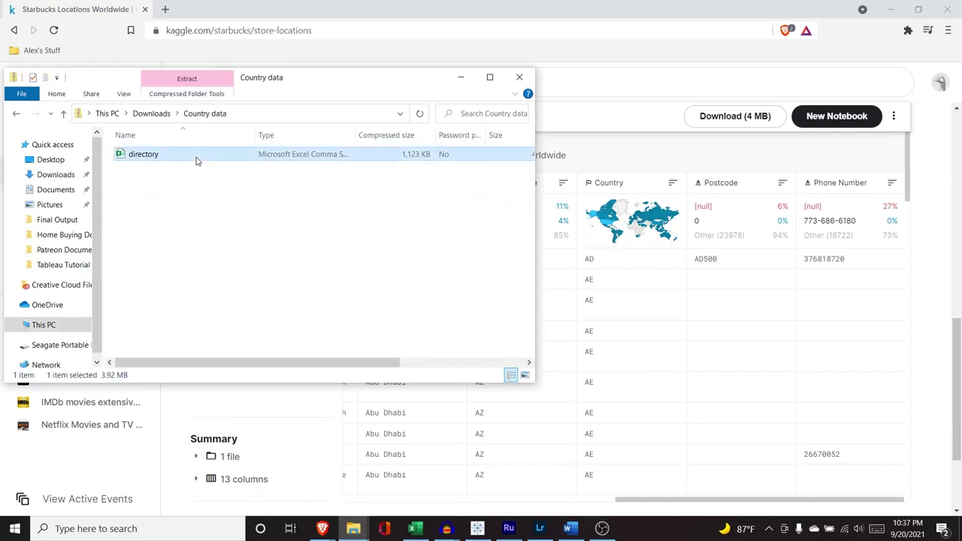
key("ctrl+c")
left_click(22, 119)
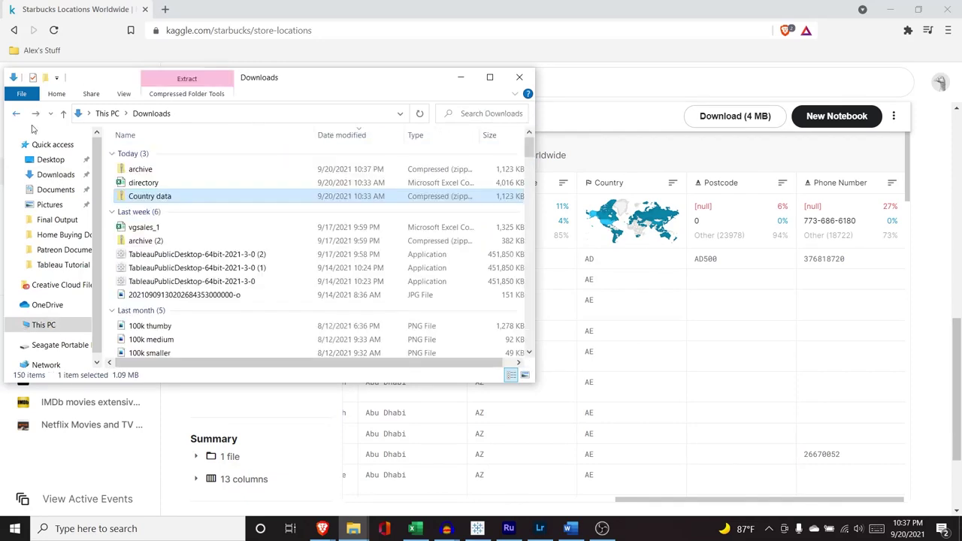
key("ctrl+v")
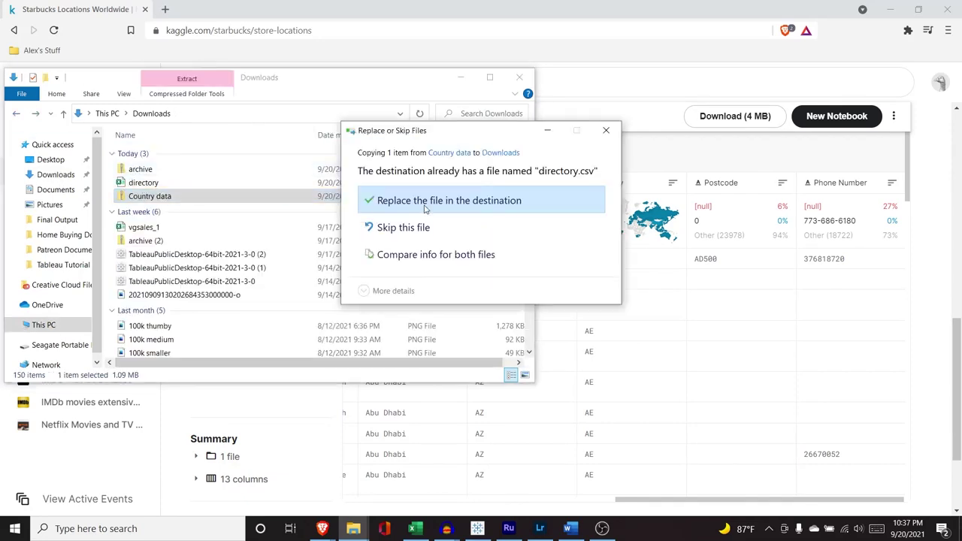
left_click(473, 203)
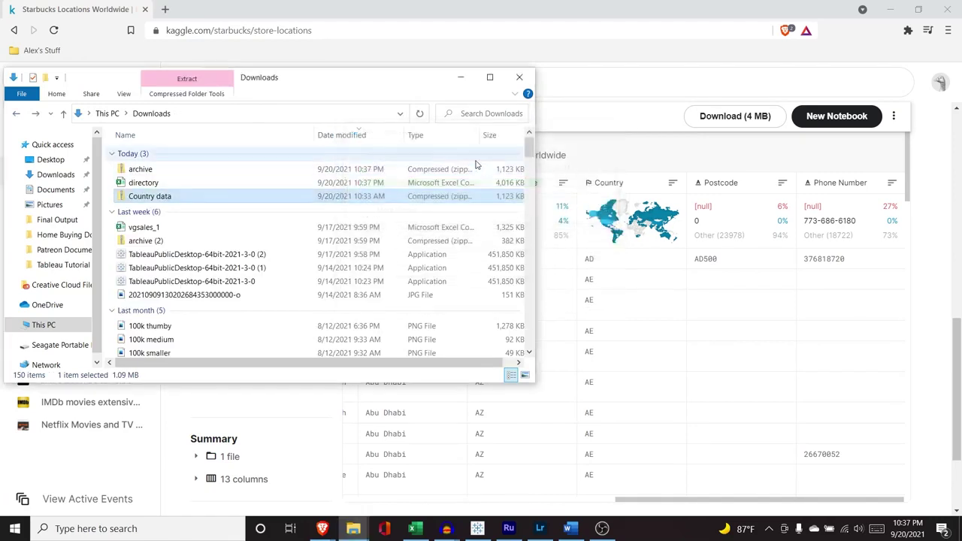
left_click(460, 77)
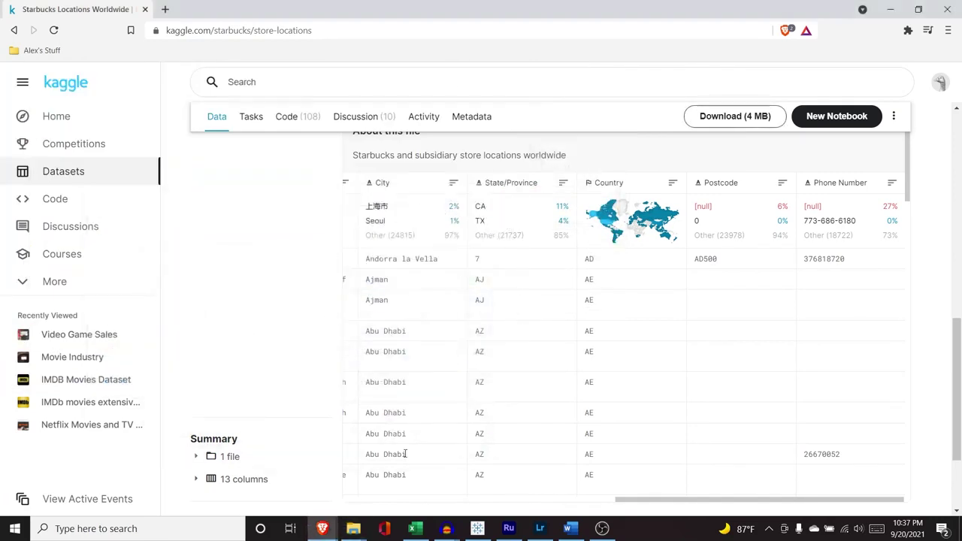
Switch to Tableau Public, add a new worksheet and connect to the directory text file from Downloads.
left_click(477, 528)
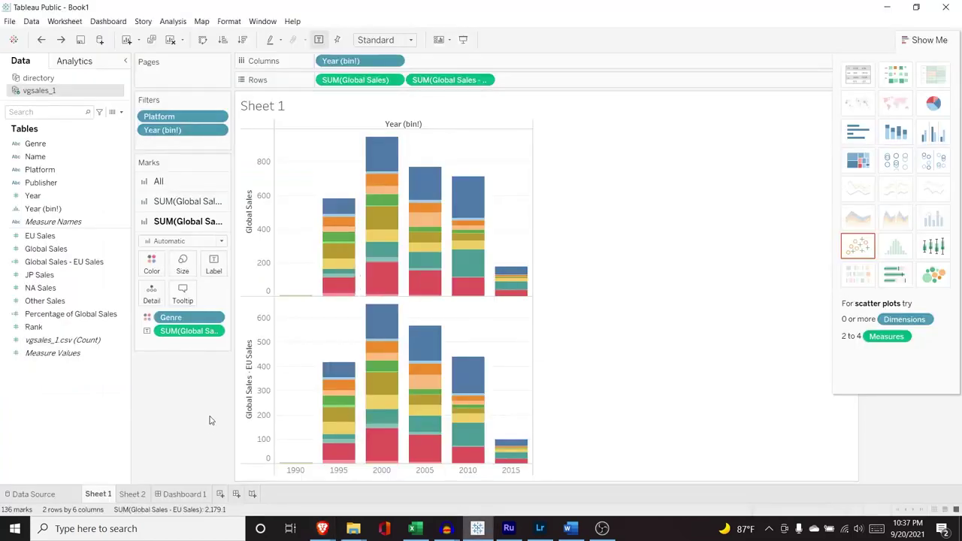
left_click(220, 493)
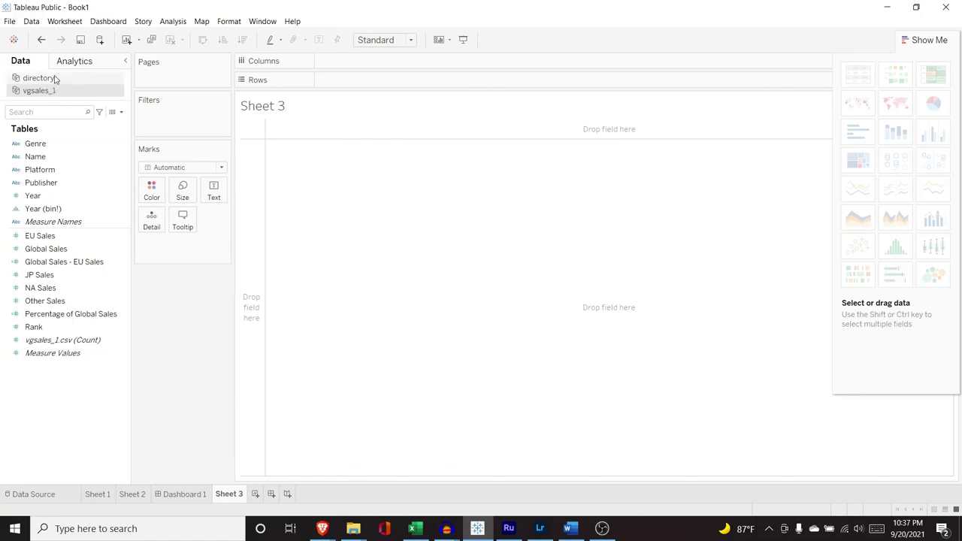
left_click(31, 21)
left_click(45, 35)
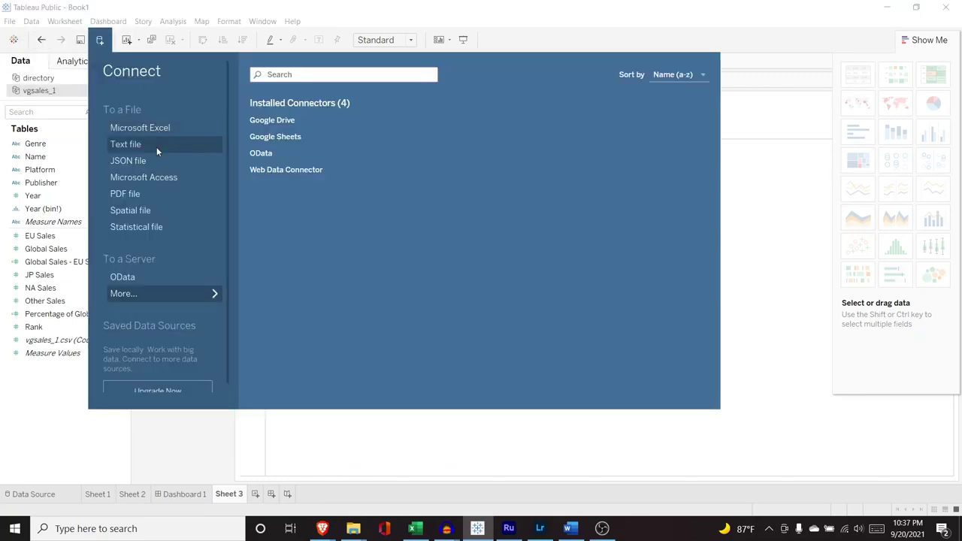
left_click(156, 147)
left_click(195, 124)
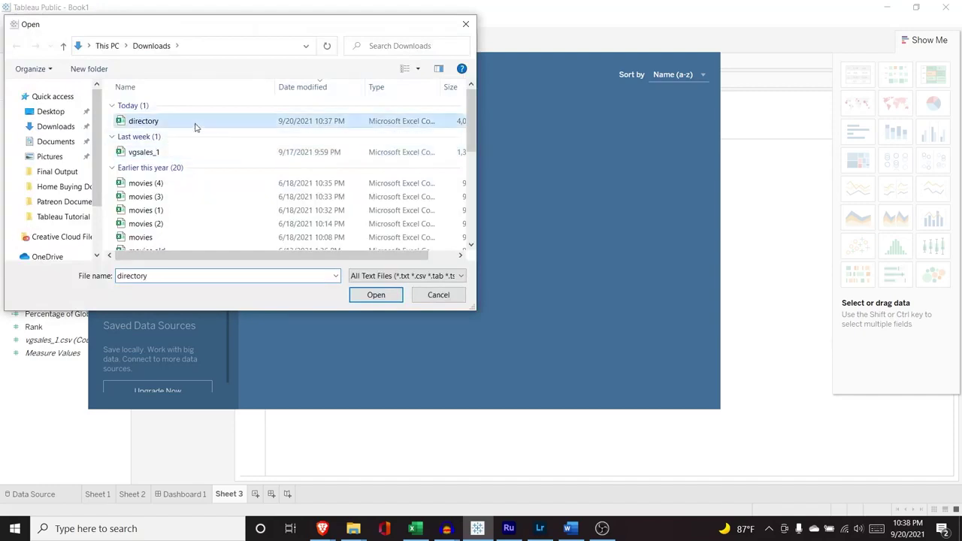
left_click(364, 294)
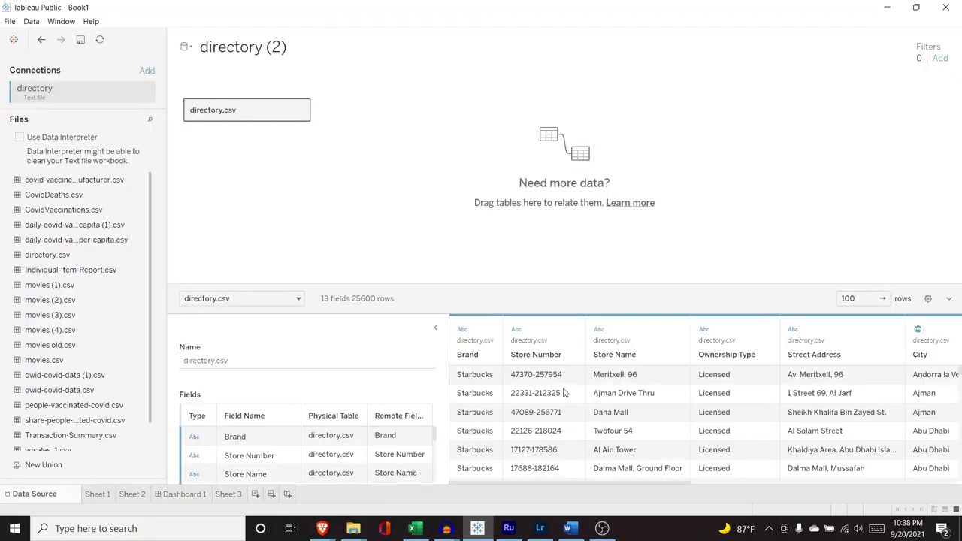
Look over the data preview of directory.csv and return to Sheet 3.
scroll(565, 379, "down", 1)
scroll(565, 384, "up", 1)
mouse_move(497, 486)
left_mouse_down()
mouse_move(682, 473)
mouse_move(777, 481)
mouse_move(485, 476)
left_mouse_up()
left_click(232, 495)
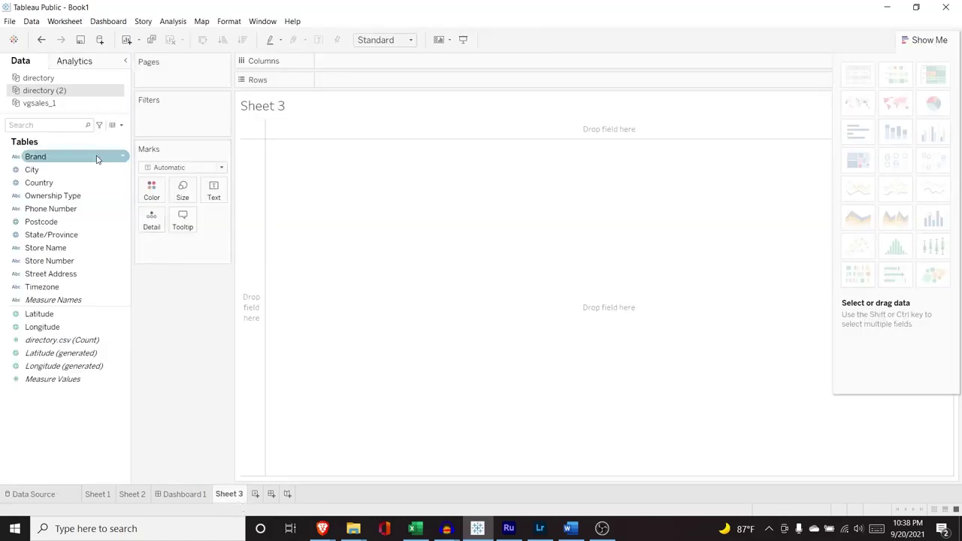
Plot Global Sales and NA Sales from vgsales_1 against Year as a dual combination chart.
left_click(70, 102)
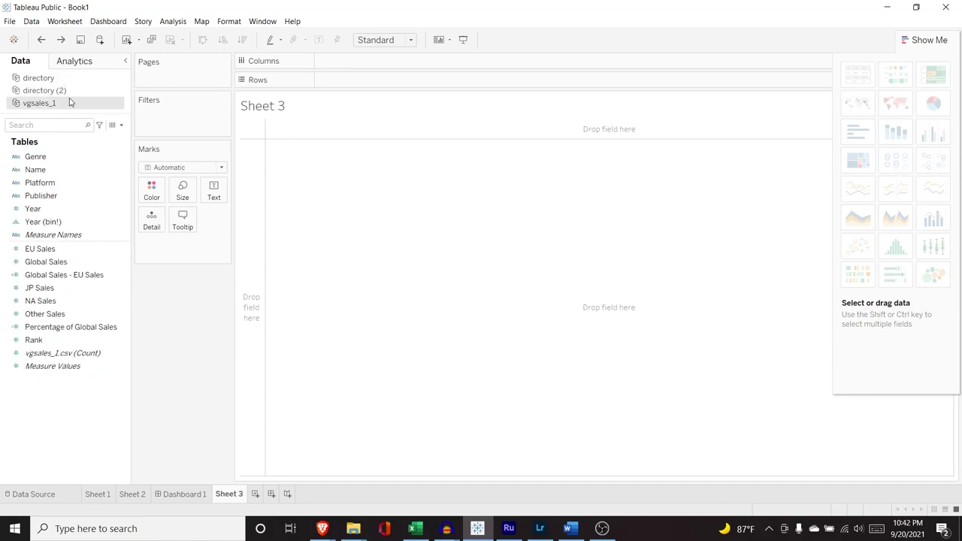
left_click_drag(70, 209, 350, 62)
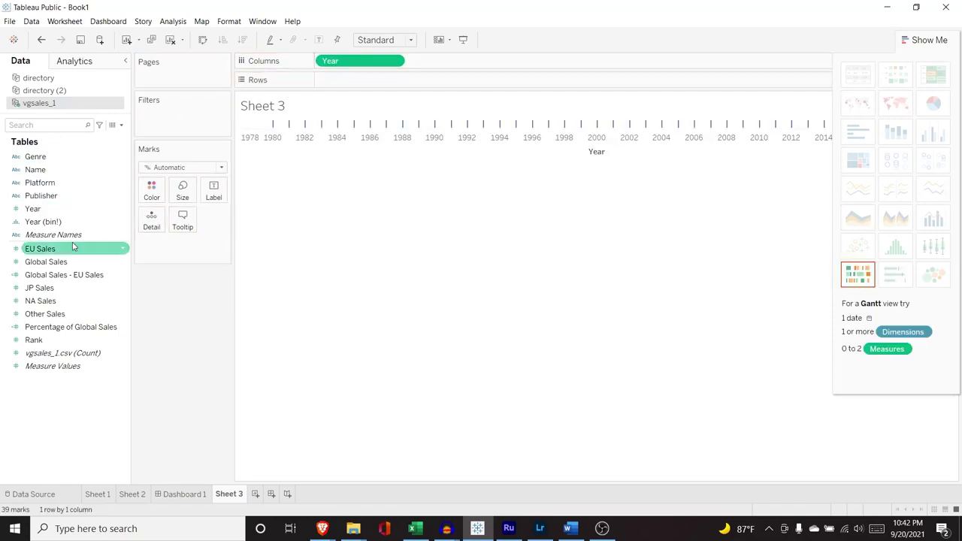
left_click_drag(71, 260, 376, 79)
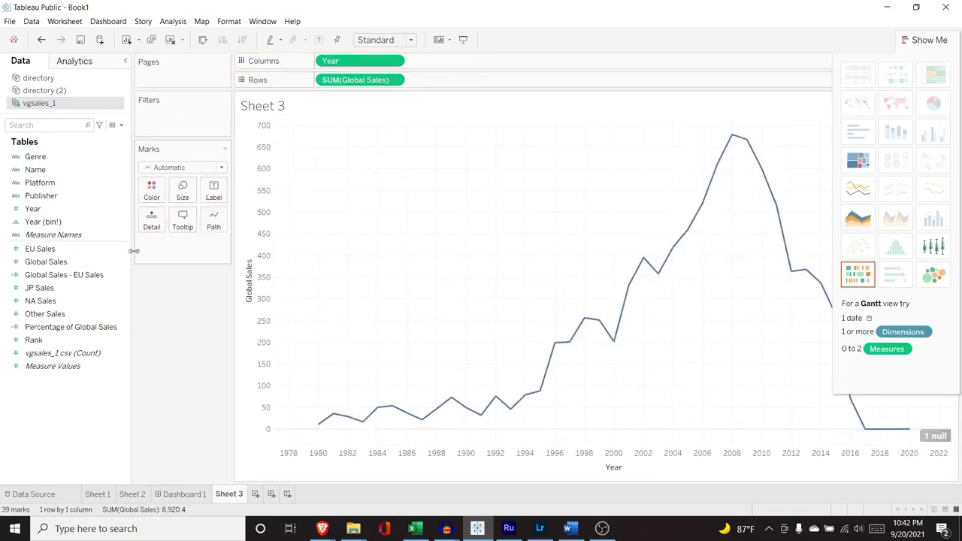
left_click_drag(73, 301, 460, 81)
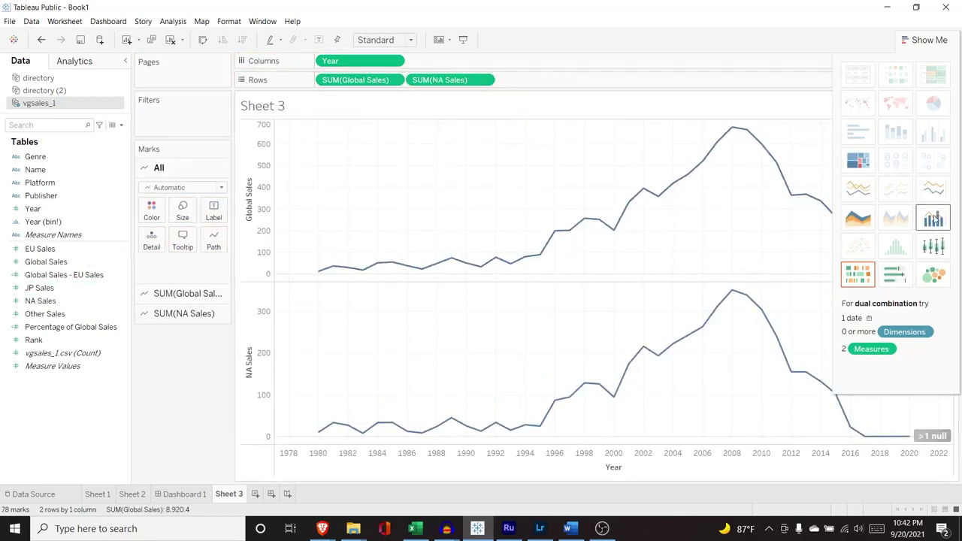
left_click(933, 218)
left_click(926, 39)
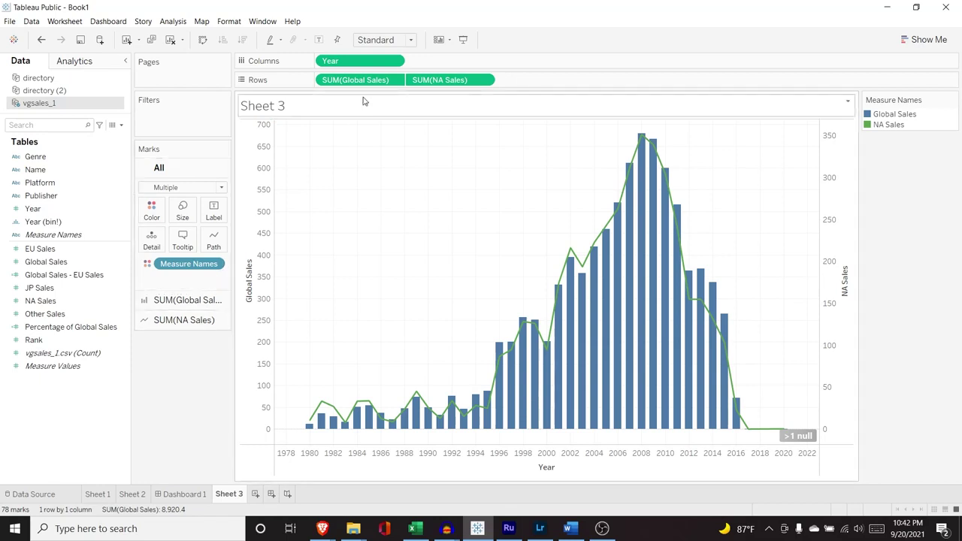
Try placing NA Sales ahead of Global Sales on the rows, and restore the original order.
left_click_drag(432, 83, 328, 84)
mouse_move(617, 213)
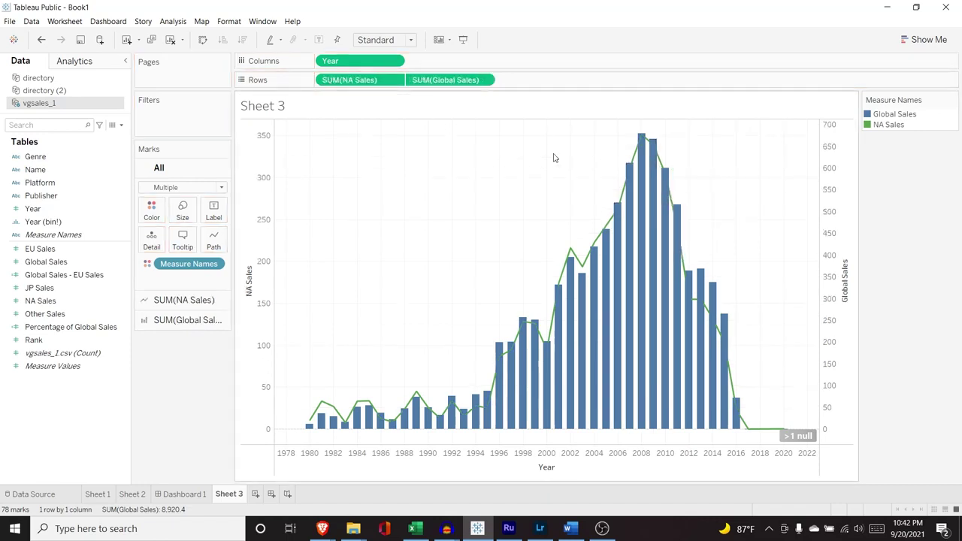
left_click_drag(432, 83, 323, 81)
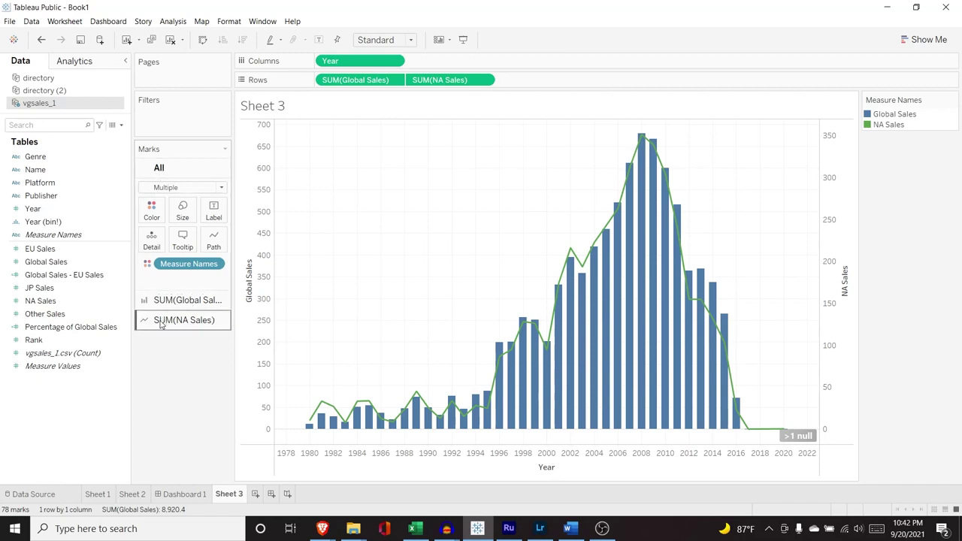
Try the Line mark type for both measures and undo the change.
left_click(194, 191)
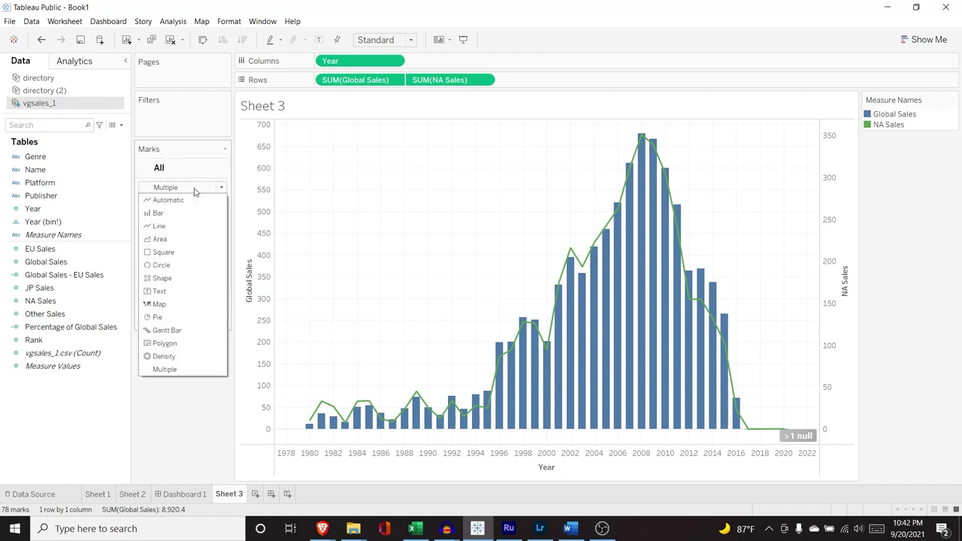
left_click(180, 228)
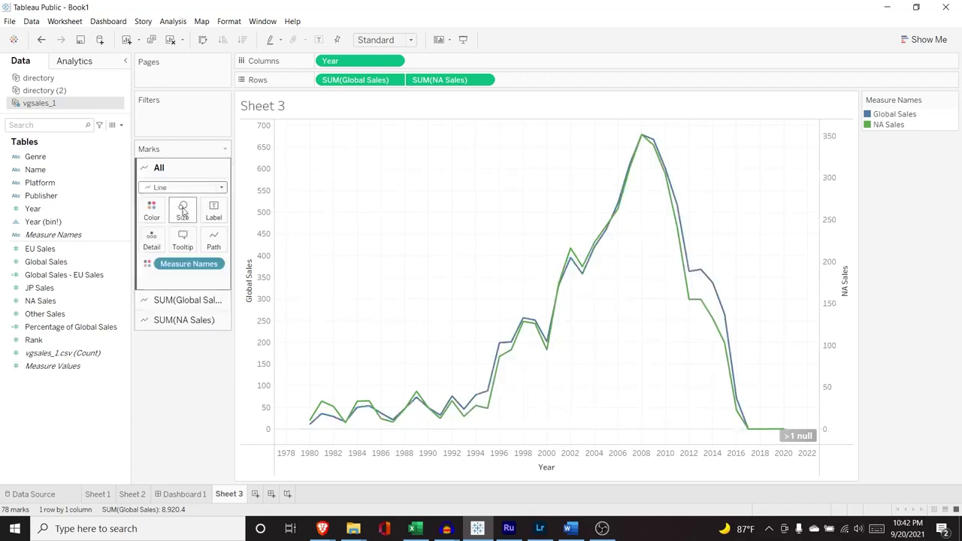
key("ctrl+z")
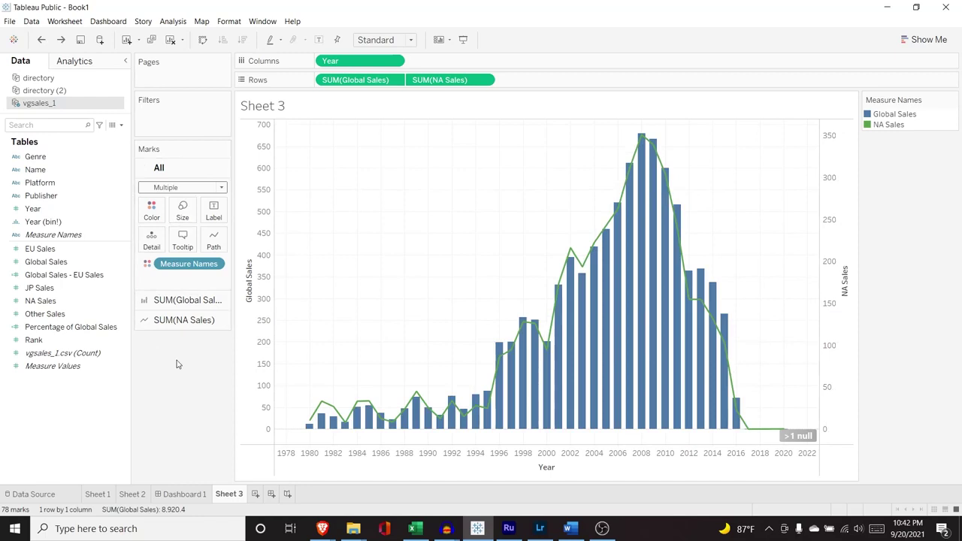
Recolor the NA Sales line orange by assigning the Automatic color palette to the measure names.
left_click(192, 320)
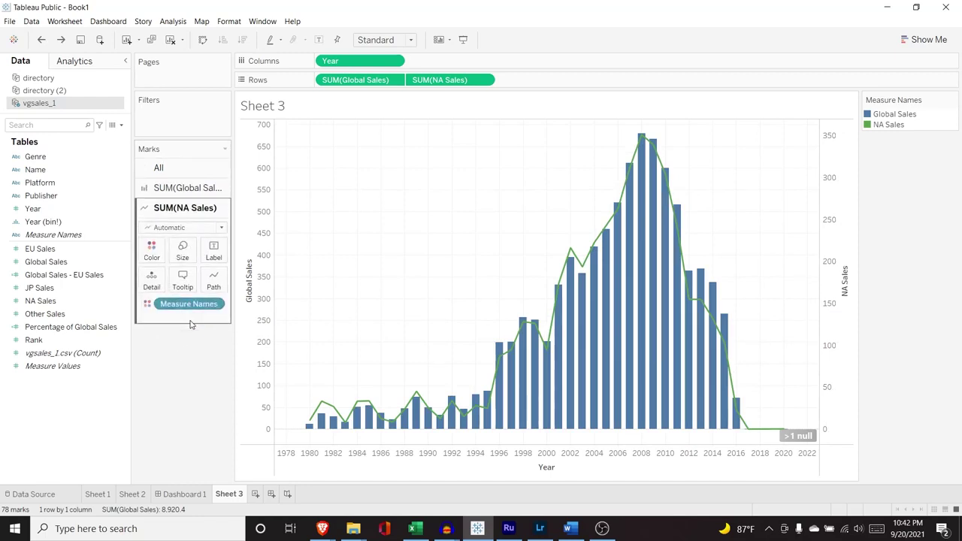
left_click(154, 253)
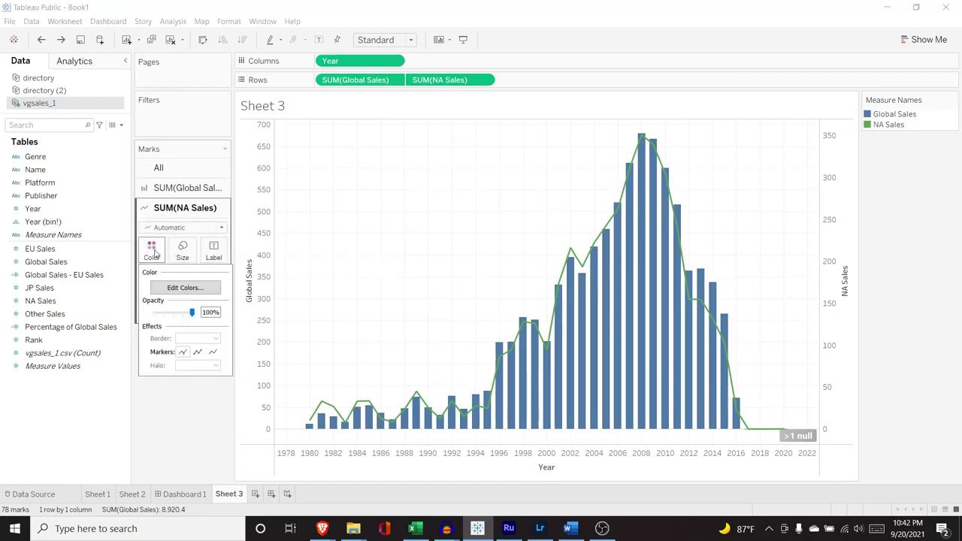
left_click(184, 291)
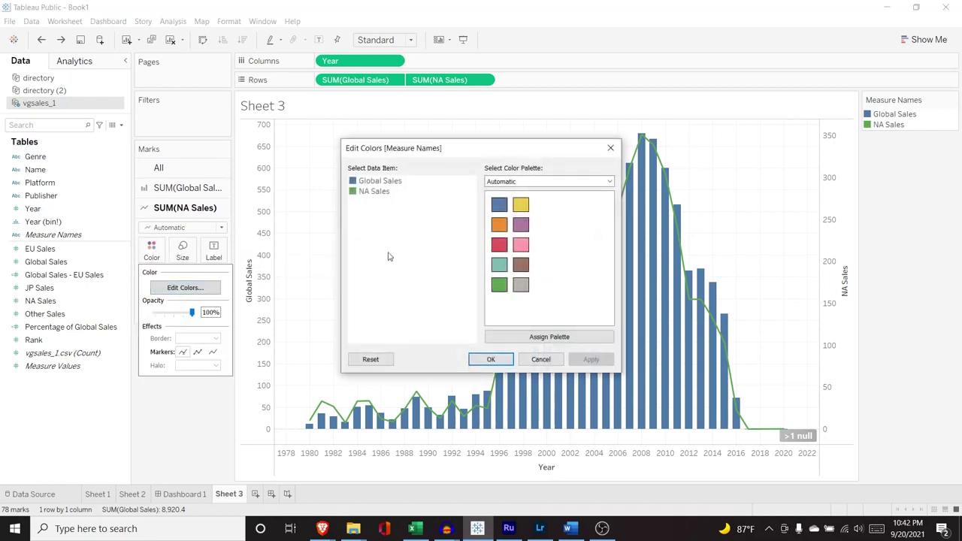
left_click(553, 339)
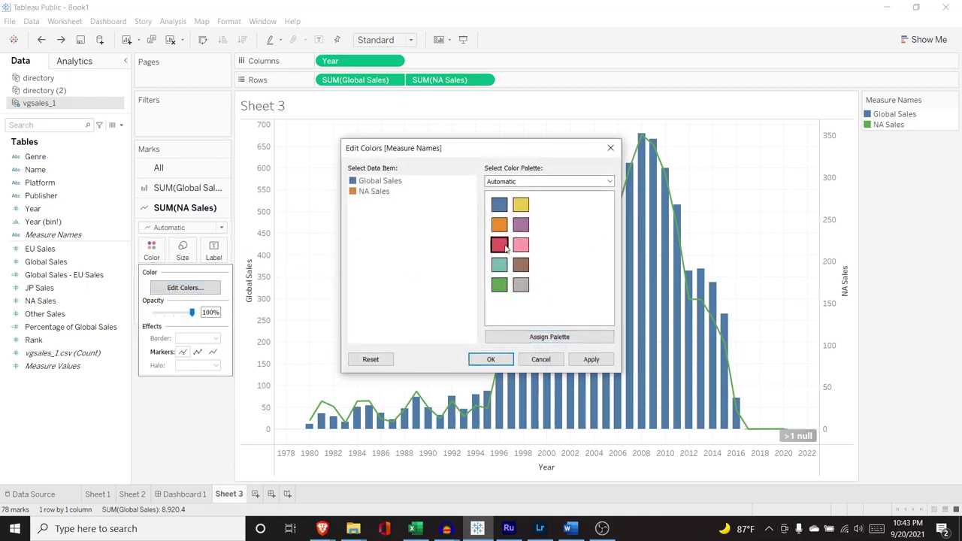
left_click(490, 360)
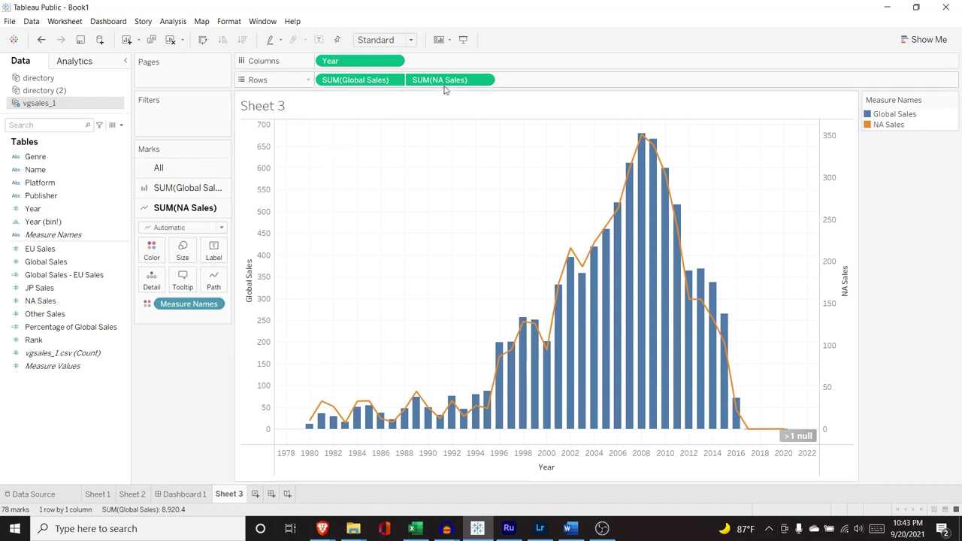
Set the mark type of the NA Sales measure to Bar.
mouse_move(402, 424)
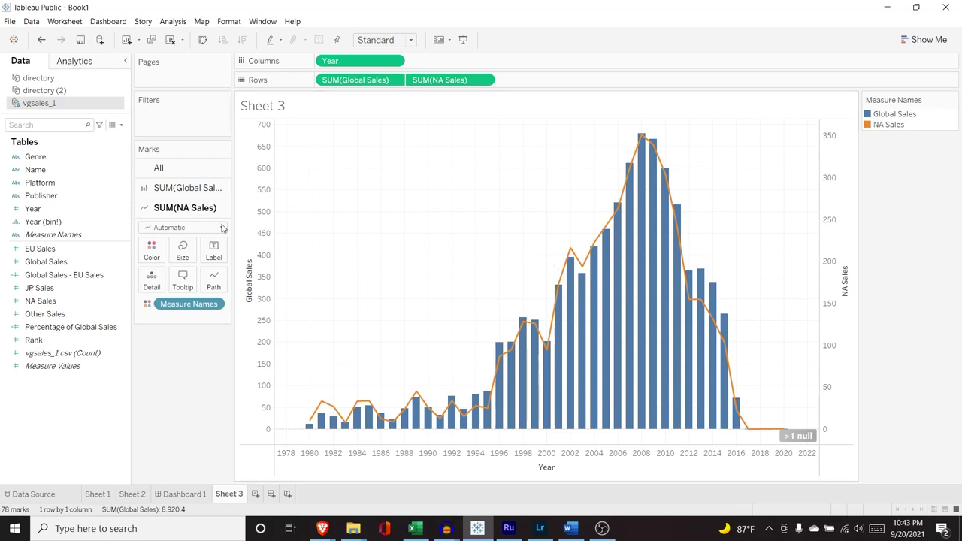
left_click(193, 228)
left_click(181, 253)
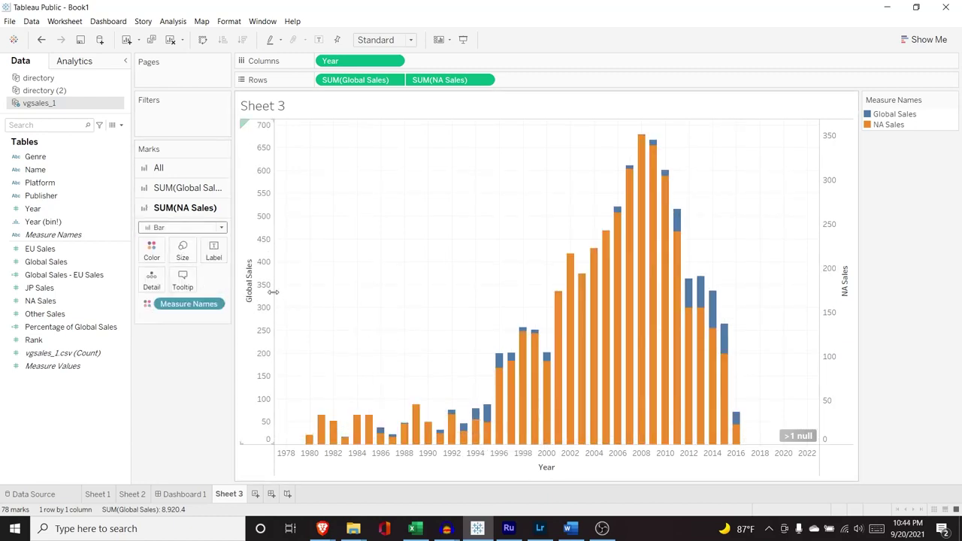
Try the Square mark type for the NA Sales measure, and set it to Line instead.
left_click(194, 228)
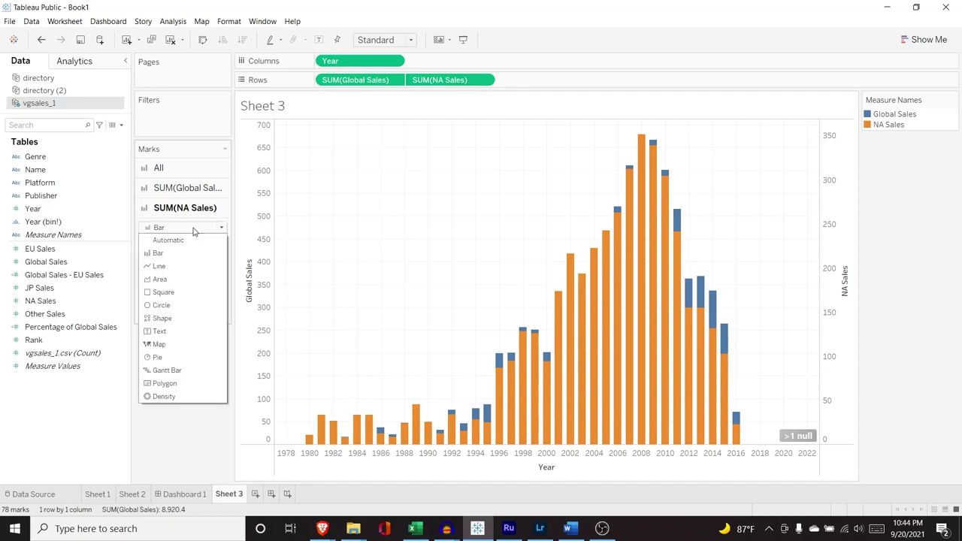
left_click(176, 291)
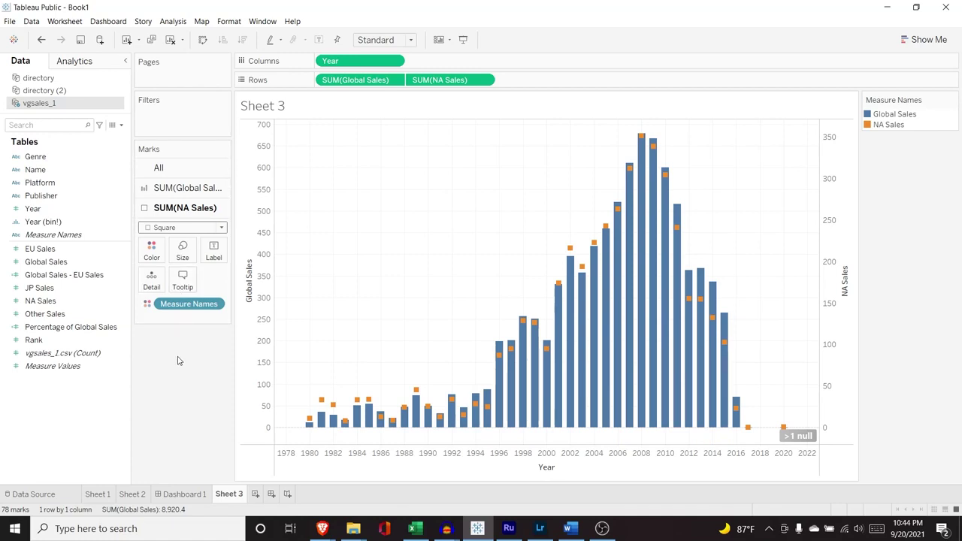
left_click(182, 228)
left_click(174, 266)
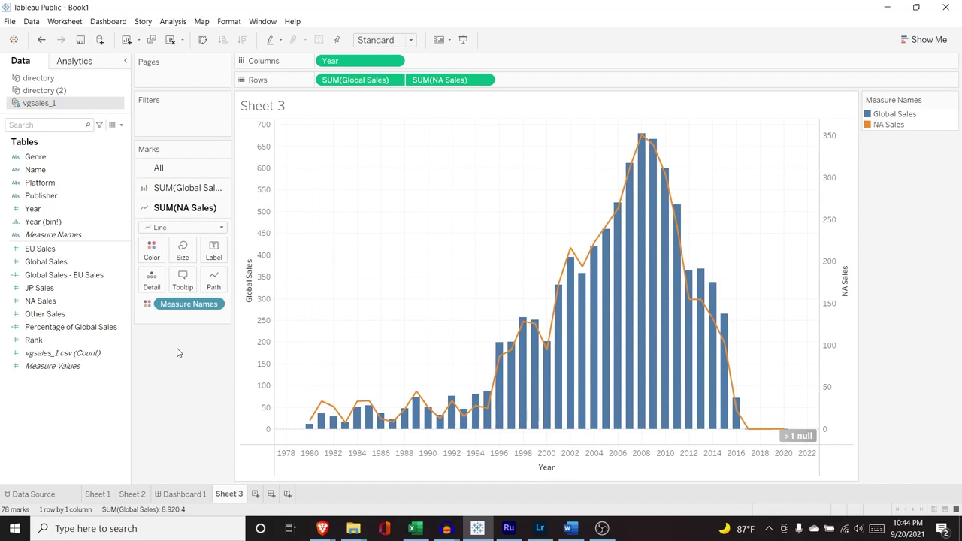
Map the postcodes from directory (2) on a new sheet, with Longitude (generated) as columns, Latitude (generated) as rows and Postcode as detail.
left_click(254, 494)
left_click(68, 91)
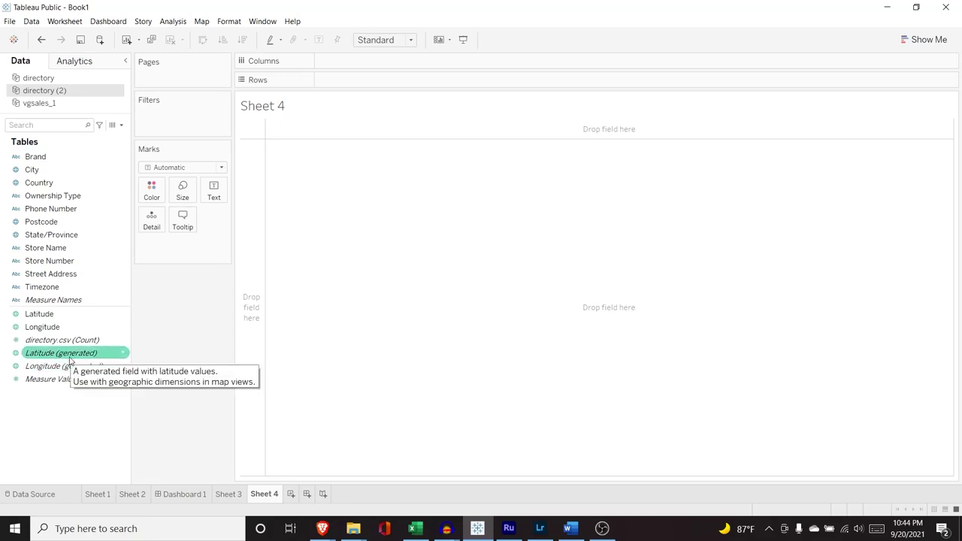
left_click_drag(71, 366, 379, 64)
left_click_drag(113, 352, 423, 80)
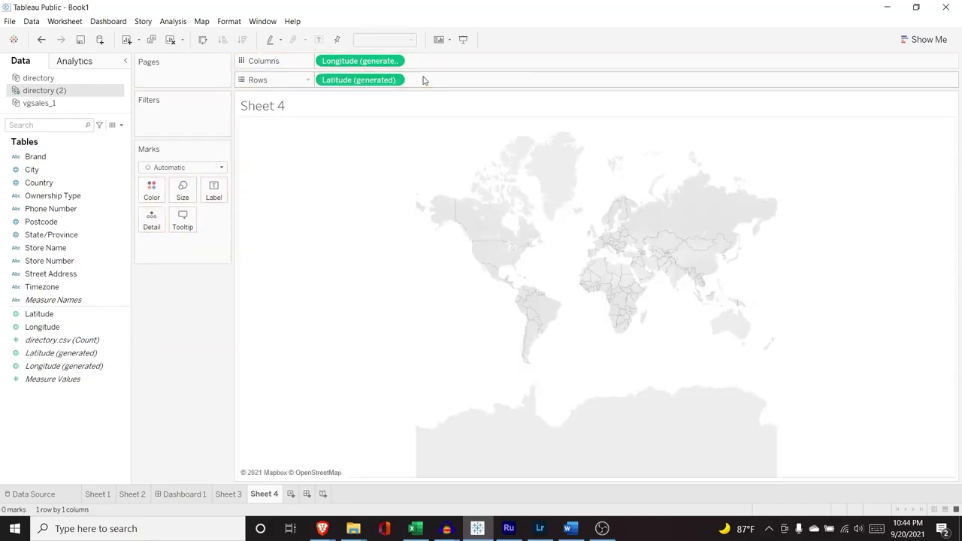
left_click(928, 38)
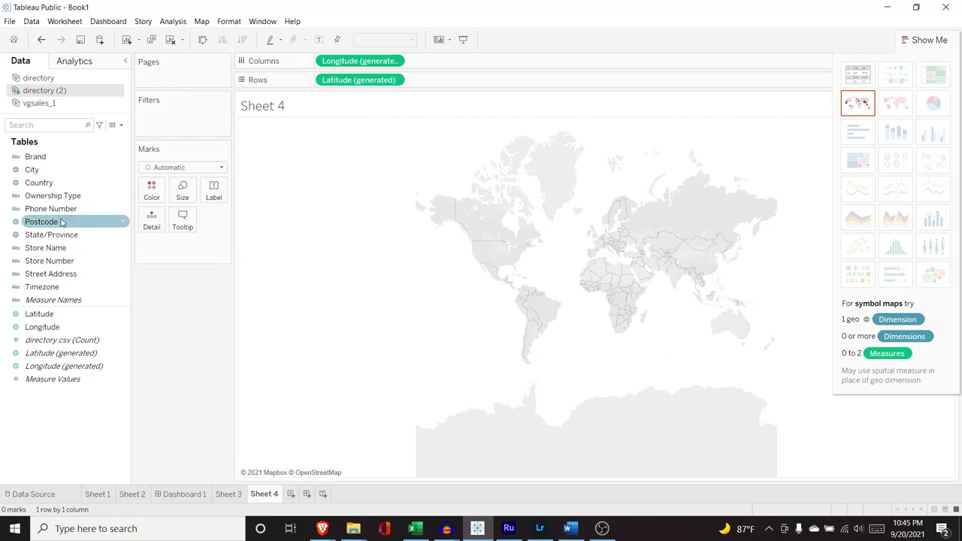
left_click_drag(61, 221, 180, 253)
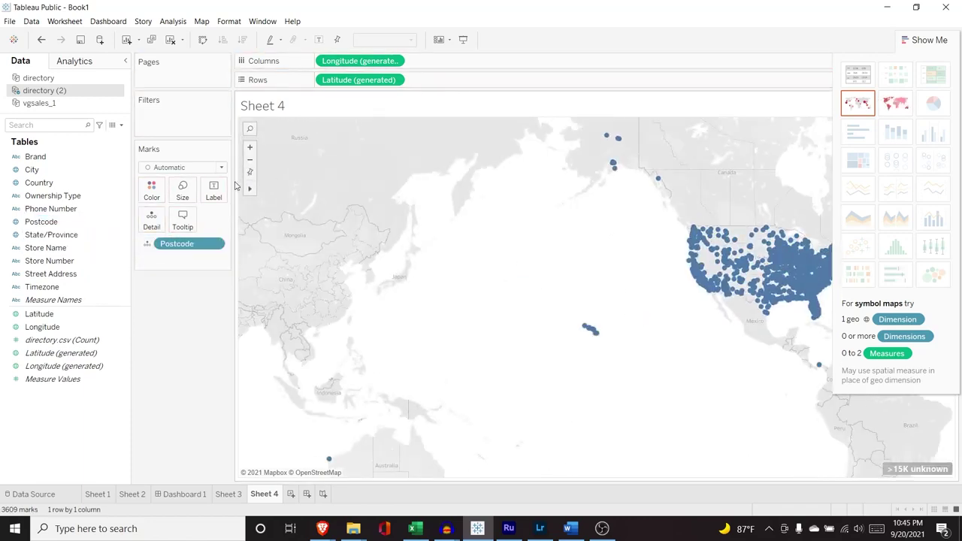
Examine how the postcode points are distributed across North America, both overall and close up over the United States.
mouse_move(250, 189)
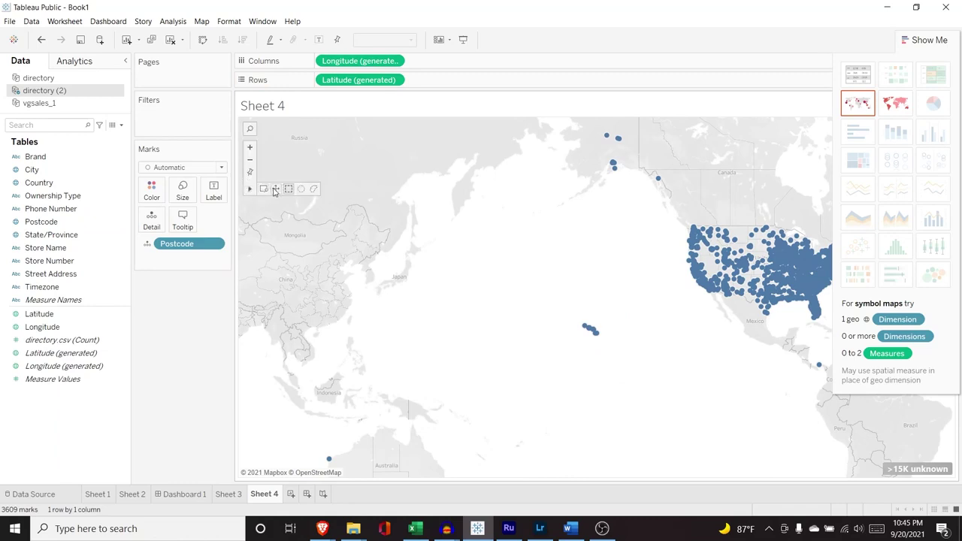
left_click(277, 192)
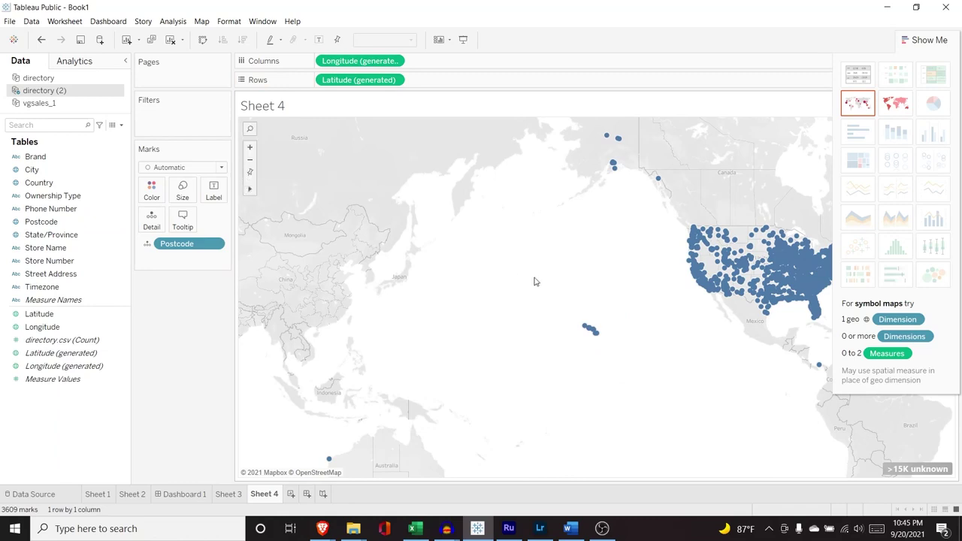
left_click_drag(527, 274, 361, 268)
left_click_drag(421, 269, 363, 260)
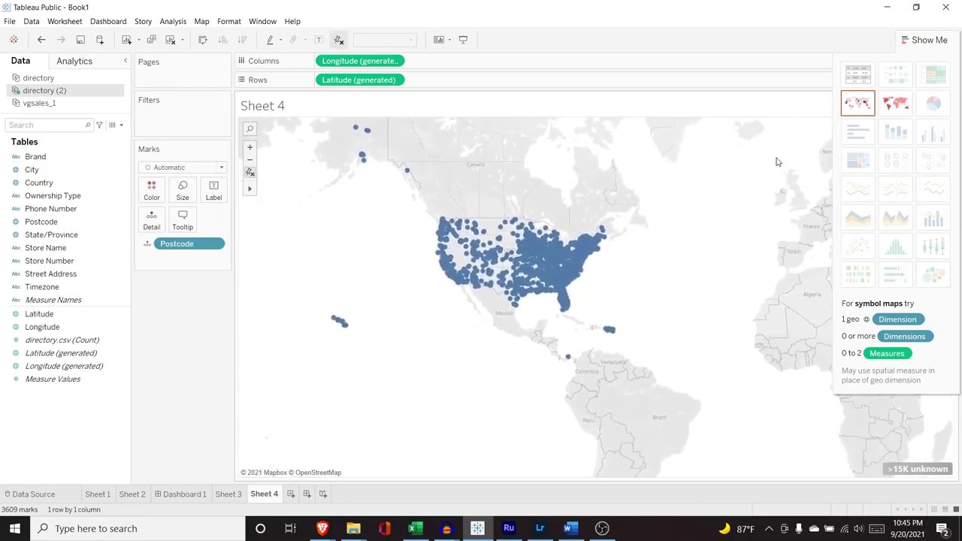
left_click(930, 39)
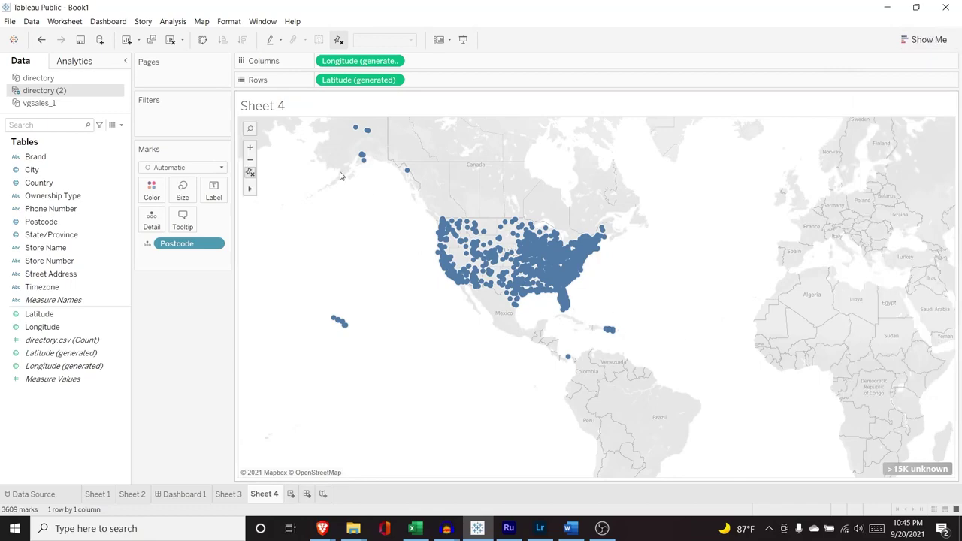
left_click(251, 148)
left_click(250, 148)
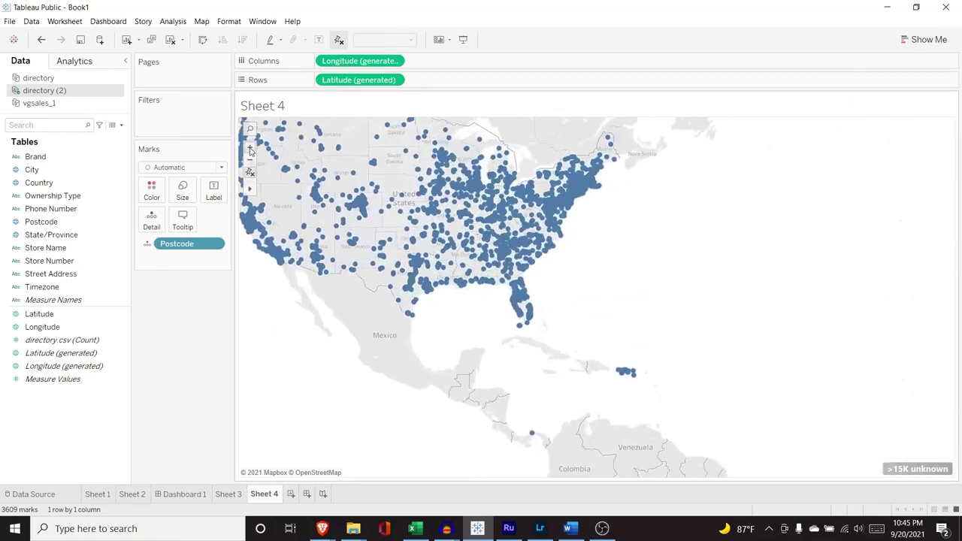
left_click_drag(594, 342, 612, 363)
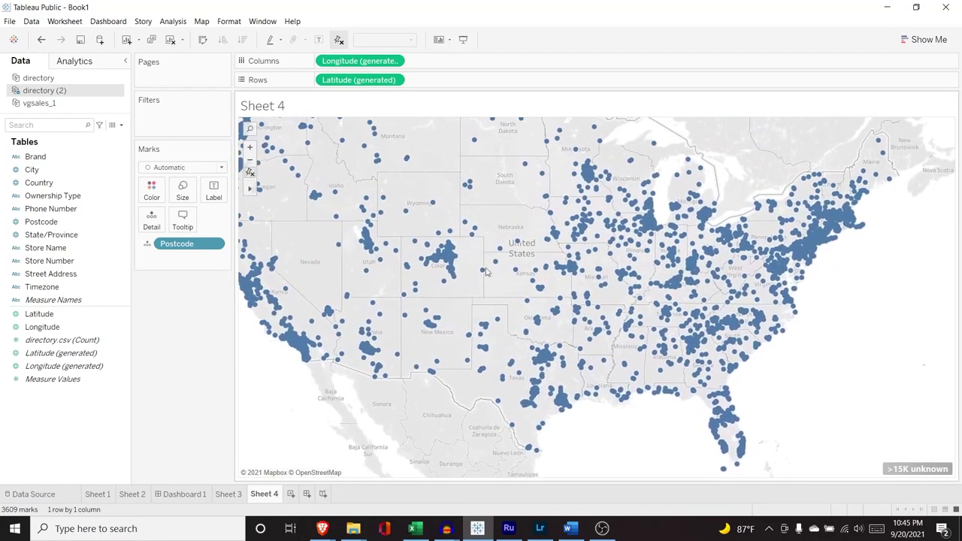
left_click(250, 160)
mouse_move(469, 264)
left_mouse_down()
mouse_move(481, 258)
mouse_move(465, 254)
left_mouse_up()
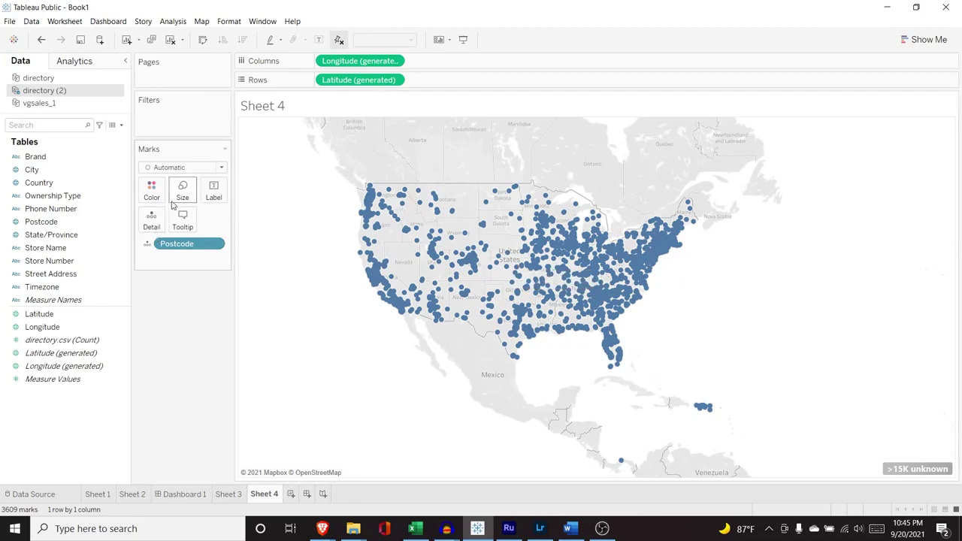
Try coloring the map points by Postcode, and encode Postcode as size instead.
left_click(148, 244)
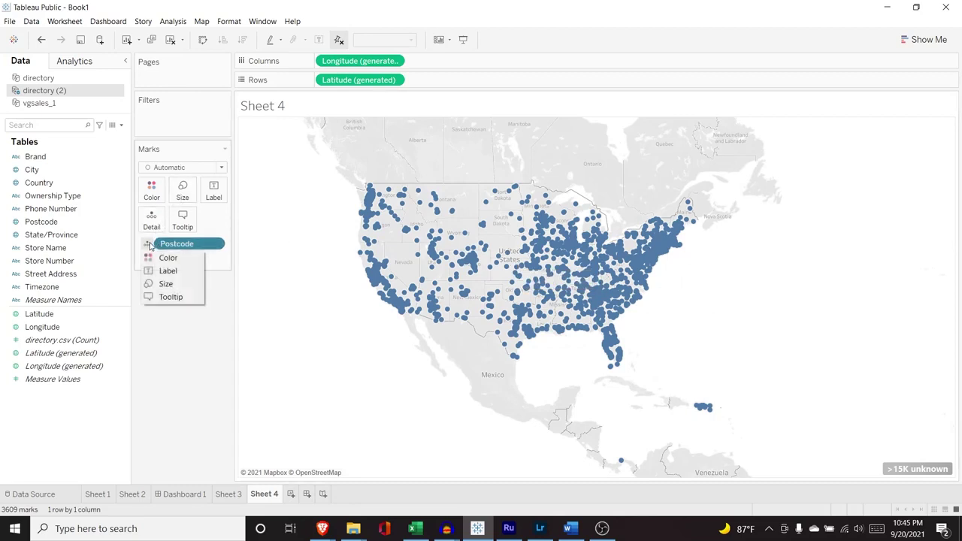
left_click(150, 259)
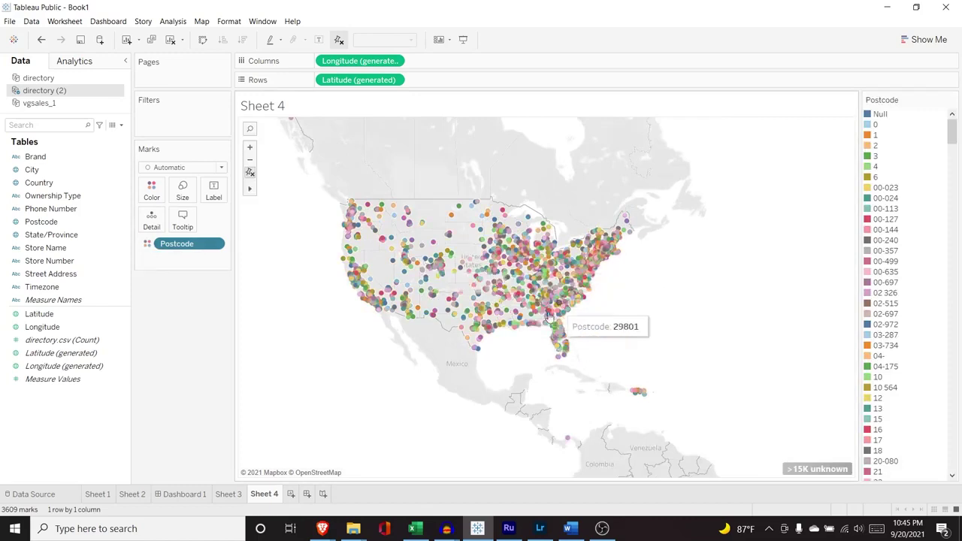
left_click(147, 244)
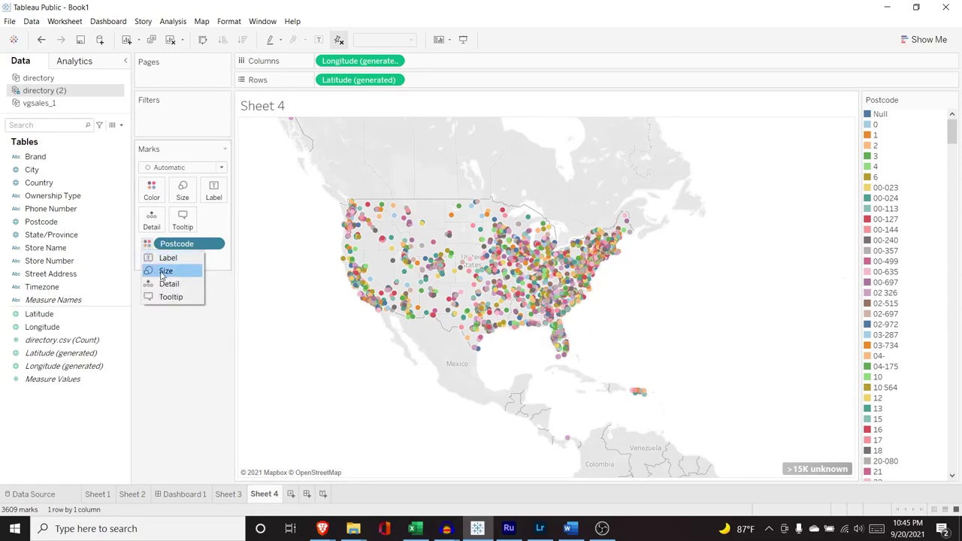
left_click(164, 270)
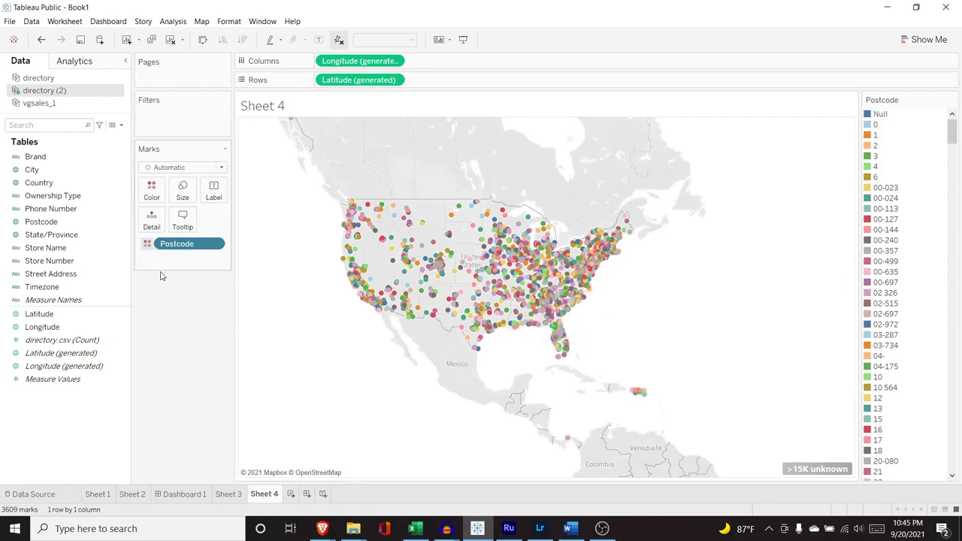
Reduce the mark size so the postcode points show as small dots slightly above the minimum size.
left_click(183, 189)
left_click_drag(197, 218, 170, 220)
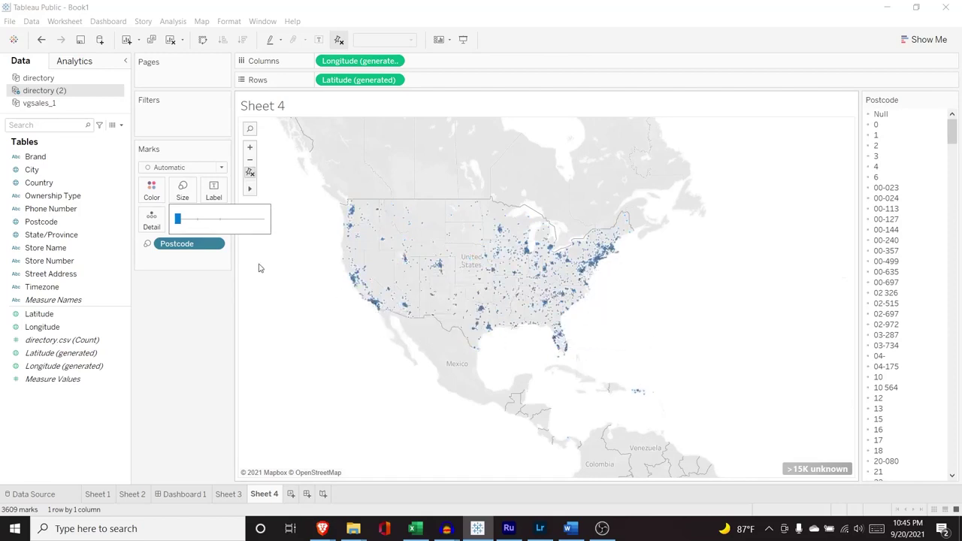
left_click(187, 296)
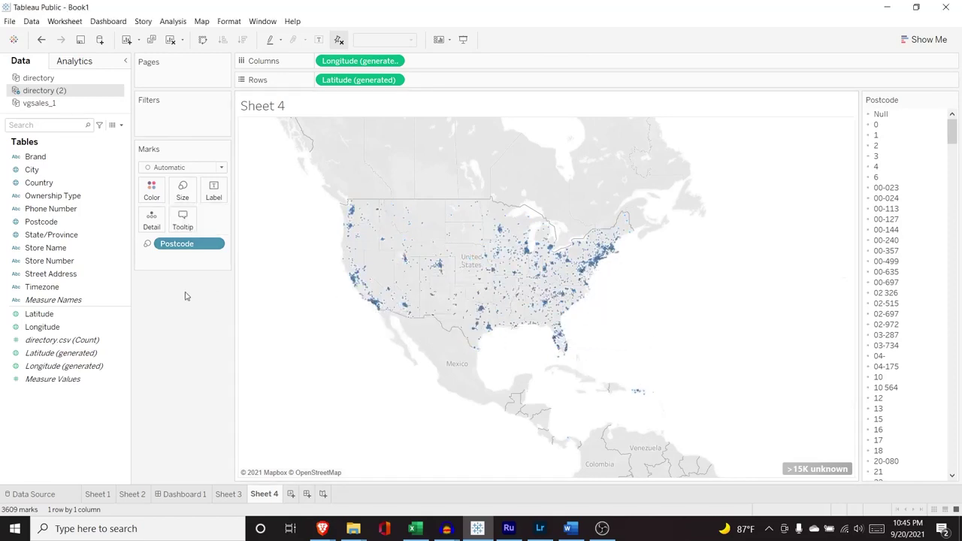
left_click(183, 192)
left_click(187, 220)
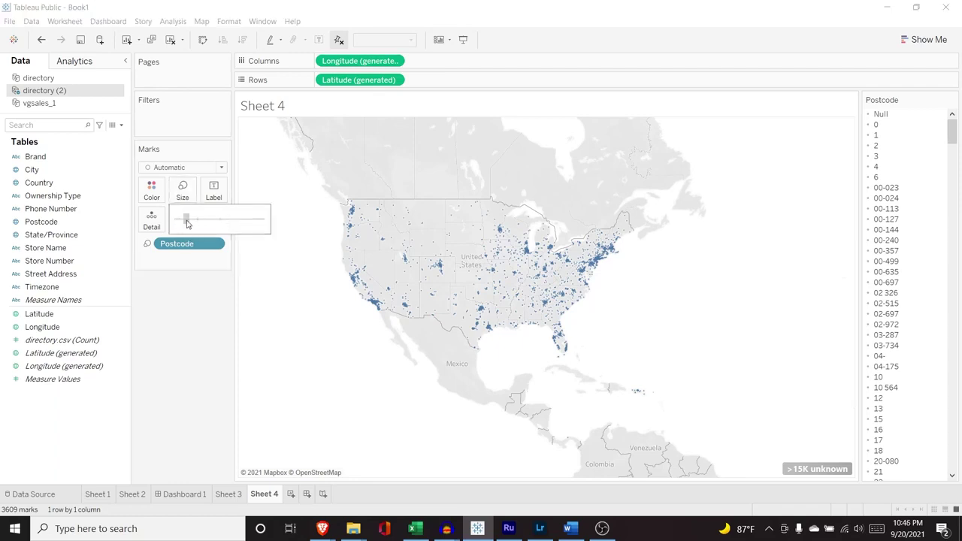
Try showing mark labels on the postcode points and turn them off again.
left_click(214, 192)
left_click(237, 217)
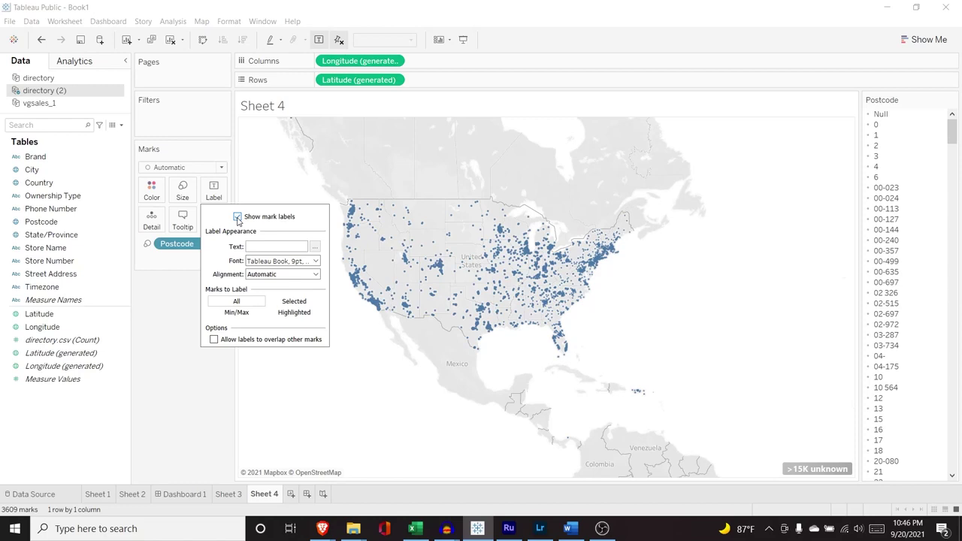
left_click(238, 217)
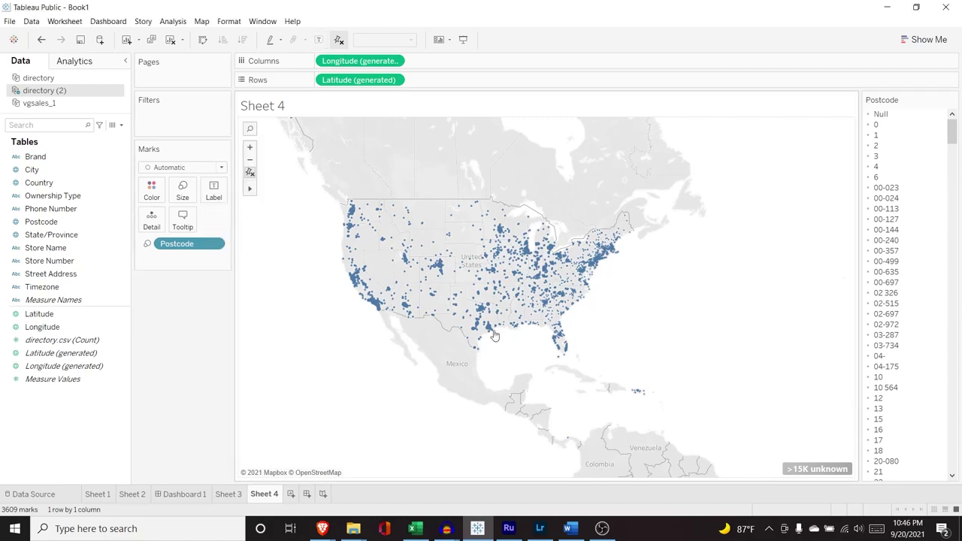
Replace Postcode with State/Province on the marks and fill the states using the Map mark type.
mouse_move(182, 248)
left_mouse_down()
mouse_move(36, 248)
mouse_move(173, 249)
left_mouse_up()
left_click(55, 239)
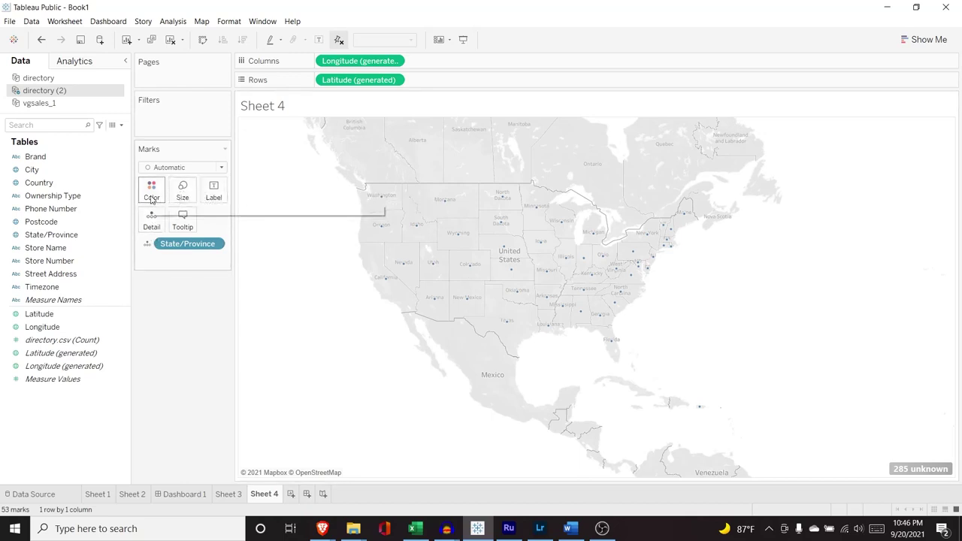
left_click(168, 168)
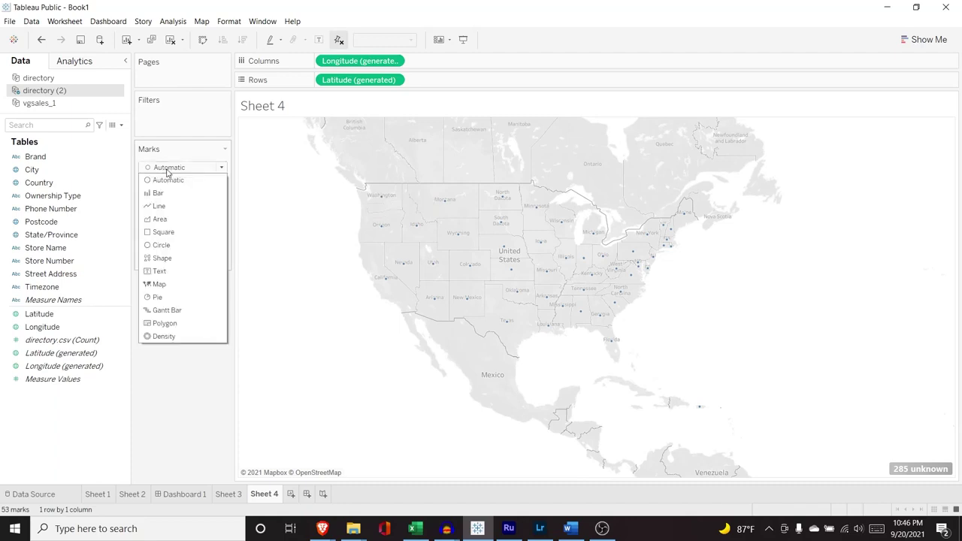
left_click(188, 284)
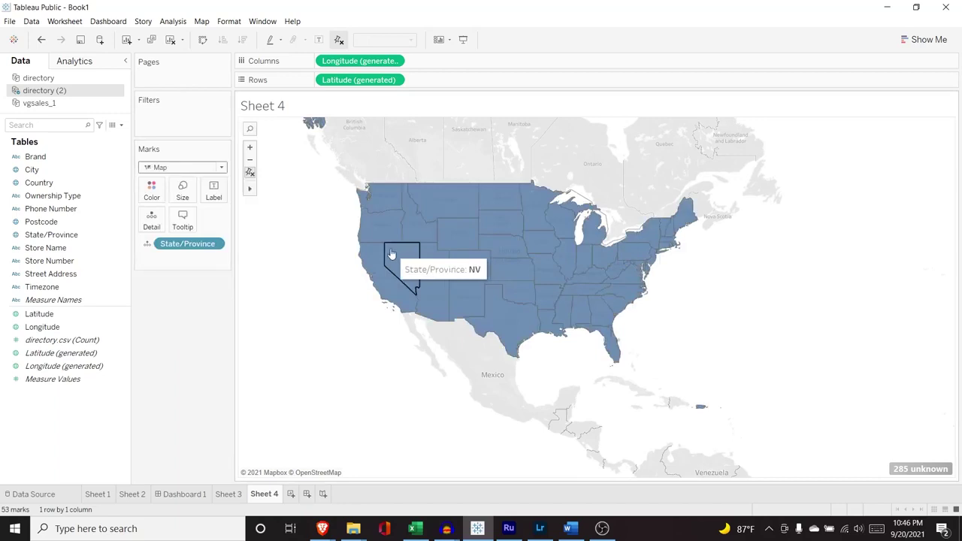
Color the filled states by State/Province and look through the color legend.
left_click(154, 194)
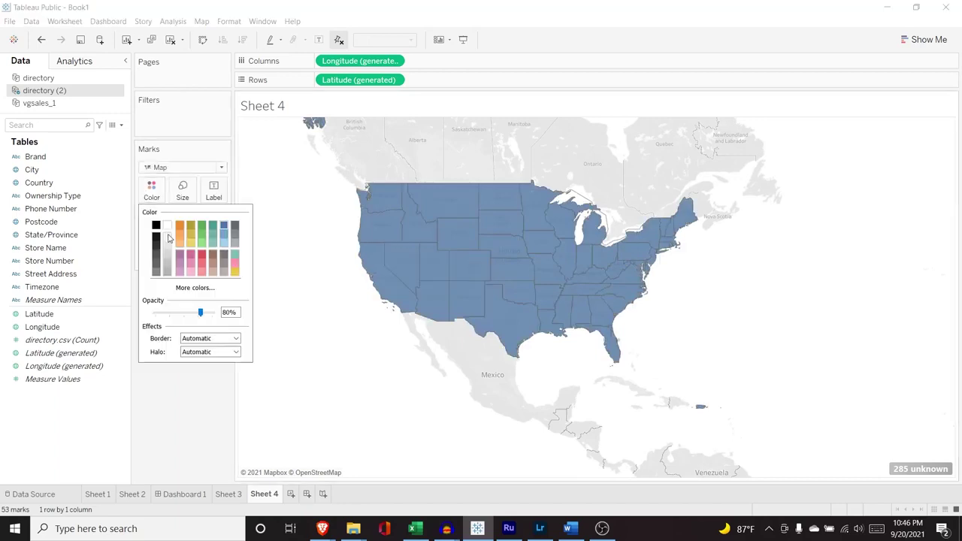
left_click(157, 196)
left_click(147, 243)
left_click(152, 256)
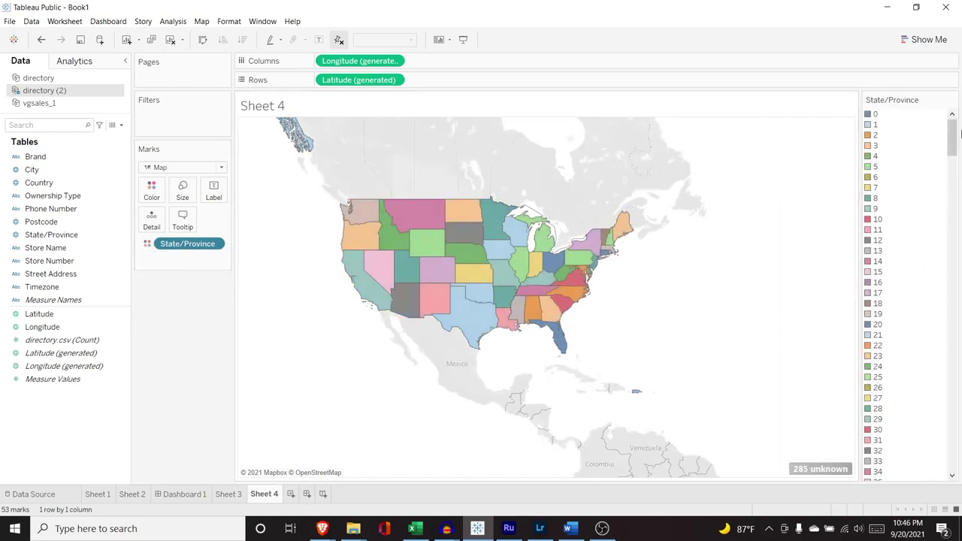
scroll(747, 279, "up", 1)
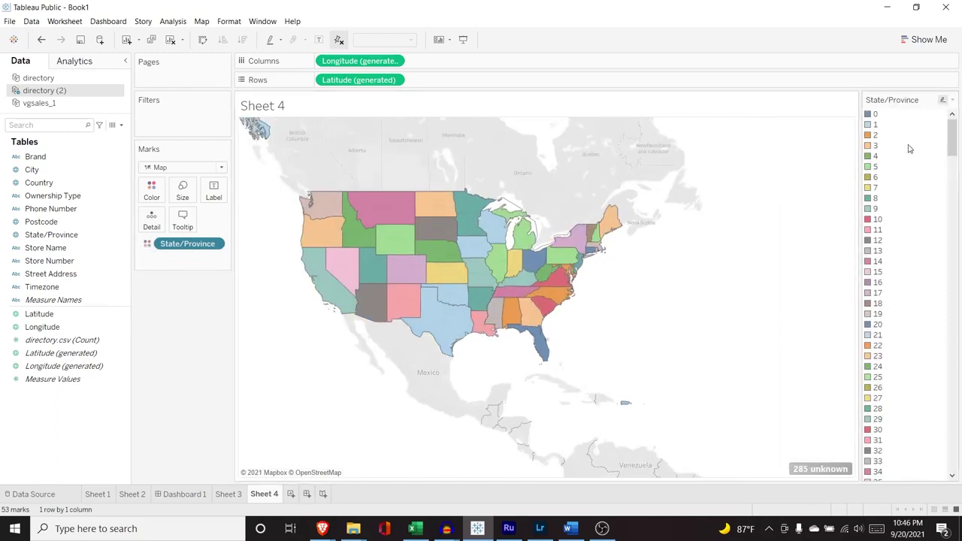
scroll(869, 384, "down", 1)
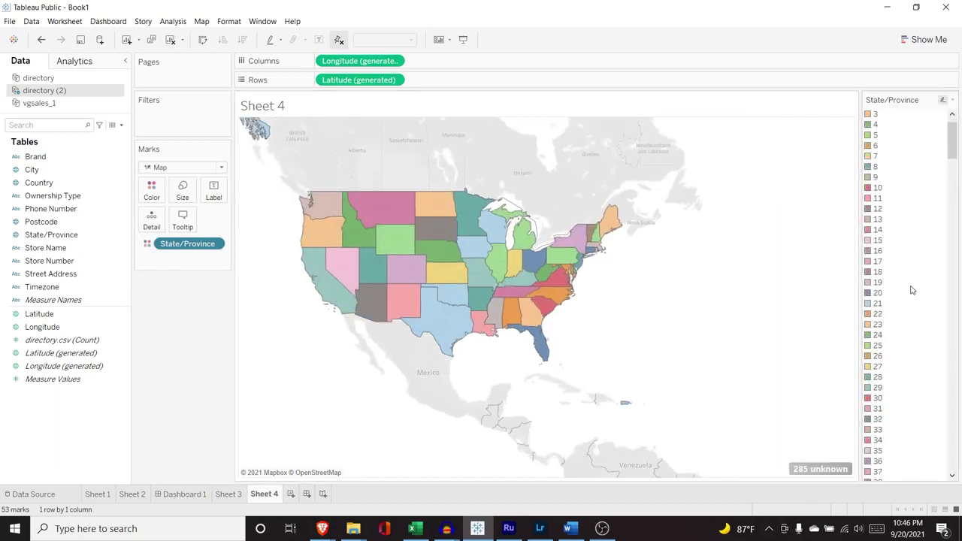
left_click_drag(955, 158, 950, 134)
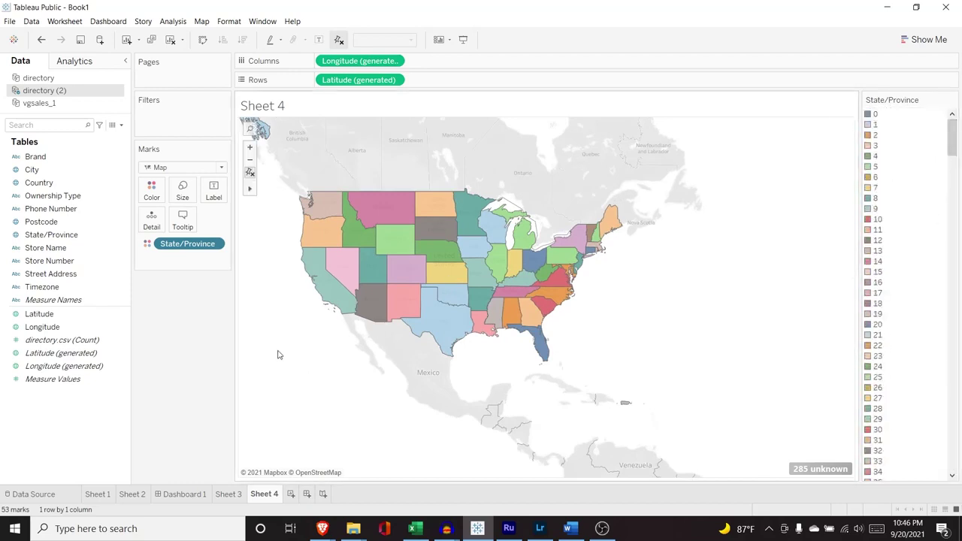
left_click_drag(278, 279, 328, 284)
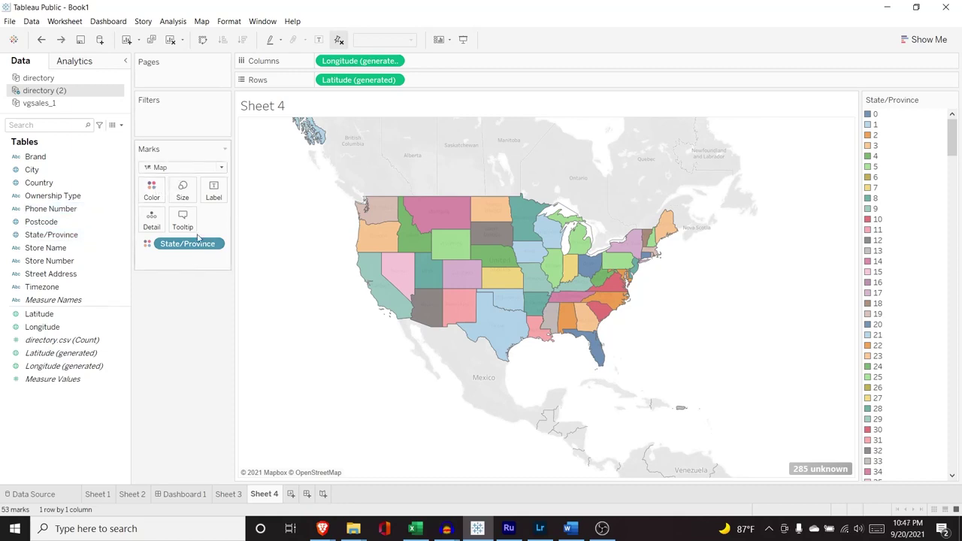
Set the mark type to Density and replace State/Province with Postcode on the marks.
left_click(198, 167)
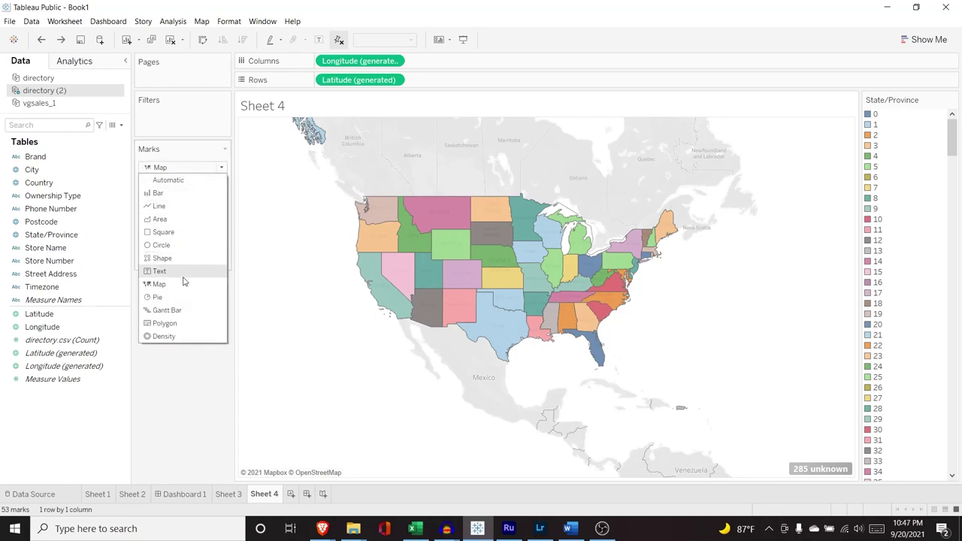
left_click(181, 337)
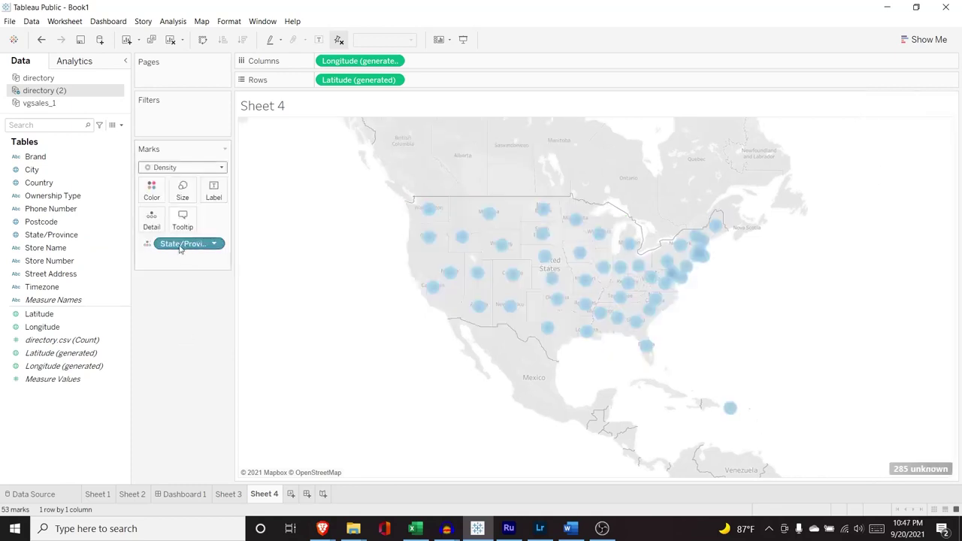
mouse_move(193, 247)
left_mouse_down()
mouse_move(89, 259)
mouse_move(50, 234)
mouse_move(85, 228)
mouse_move(182, 243)
left_mouse_up()
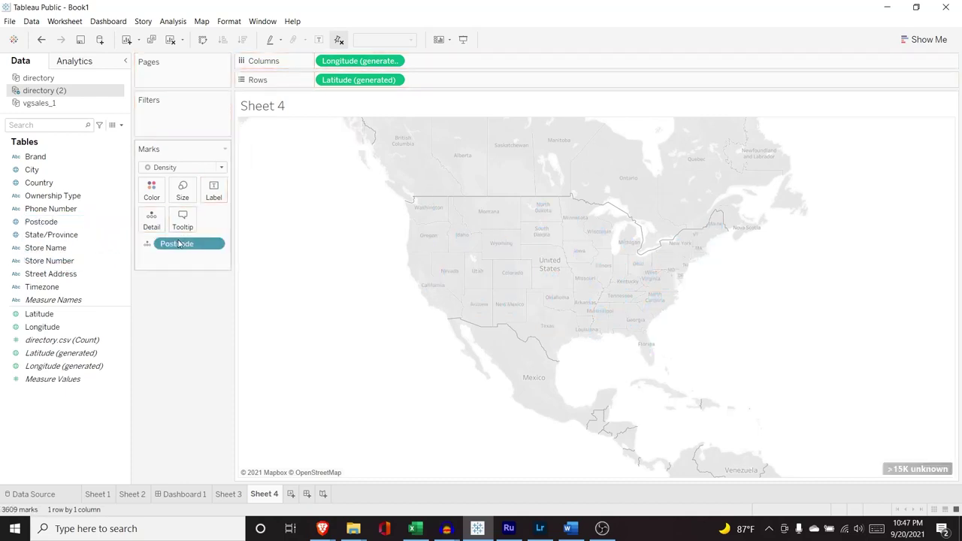
Reduce the size of the density marks on the postcode map and check their color settings.
left_click(183, 189)
mouse_move(224, 220)
left_mouse_down()
mouse_move(194, 222)
mouse_move(234, 218)
mouse_move(220, 218)
left_mouse_up()
left_click_drag(219, 219, 195, 218)
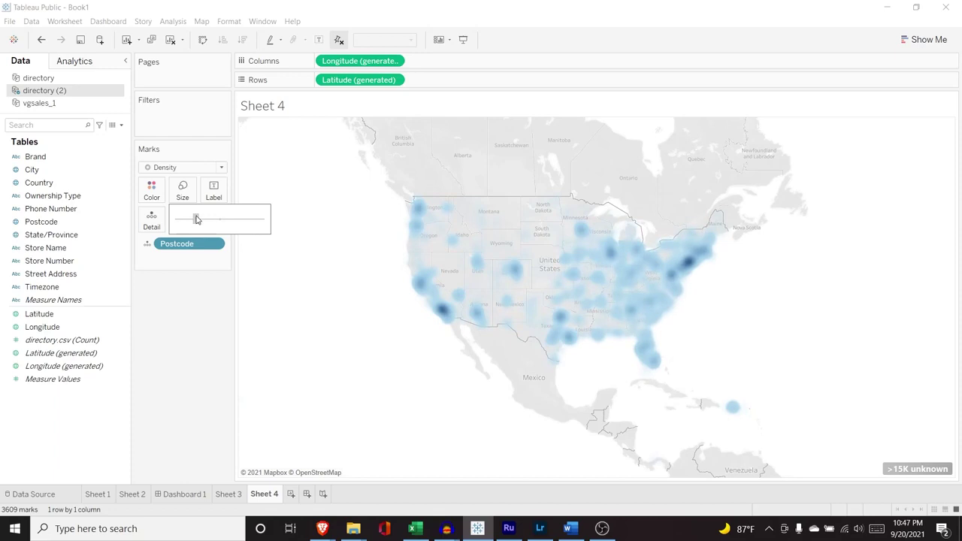
left_click_drag(196, 218, 200, 219)
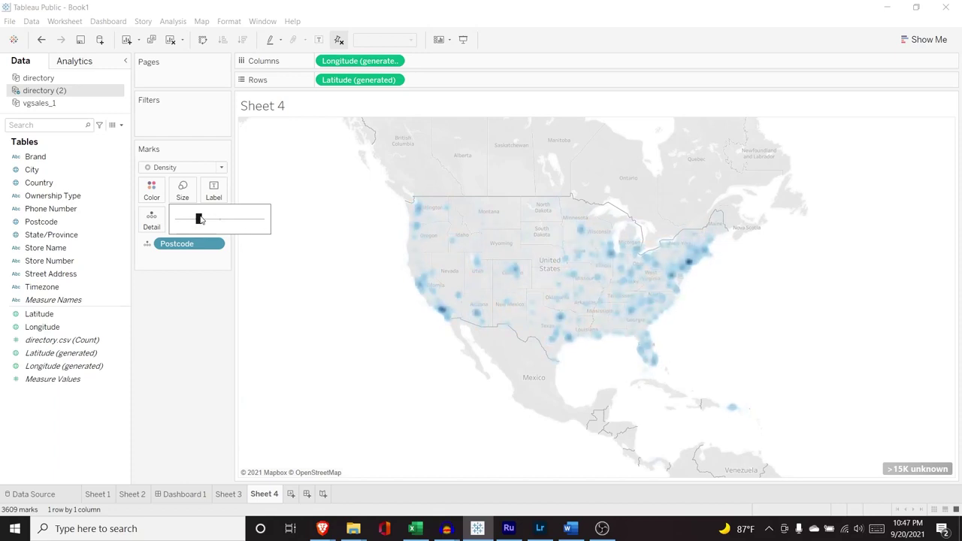
left_click(151, 194)
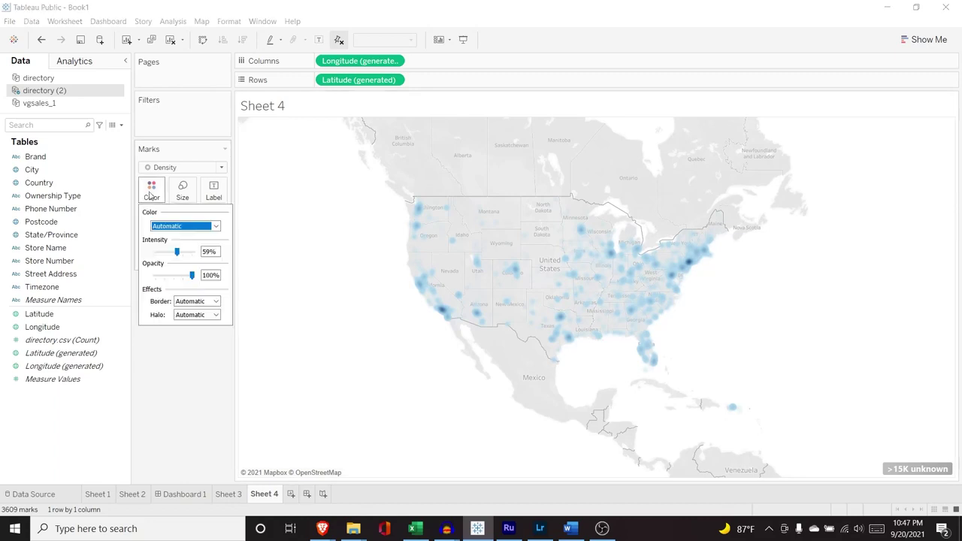
left_click(151, 194)
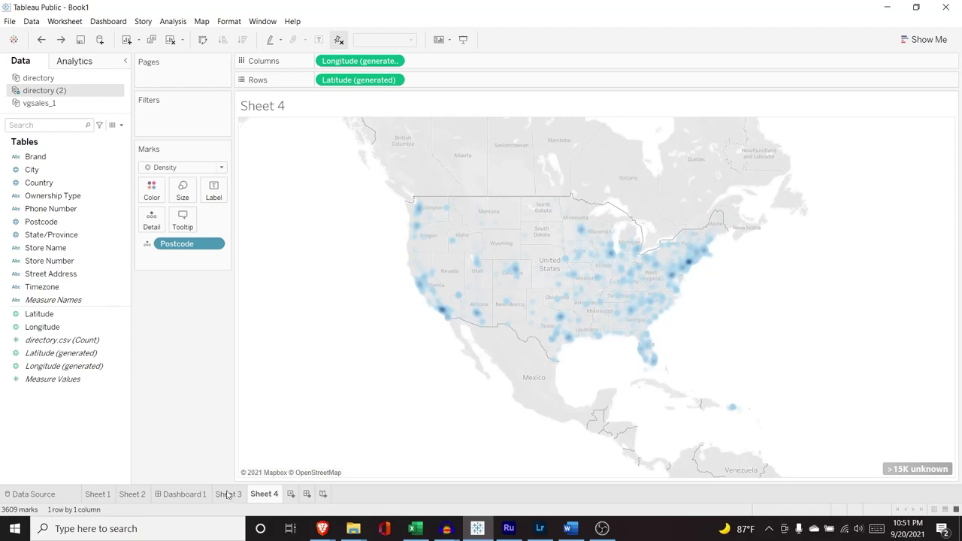
Convert the Global and NA Sales chart on Sheet 3 to a treemap and remove Year from its marks.
left_click(228, 493)
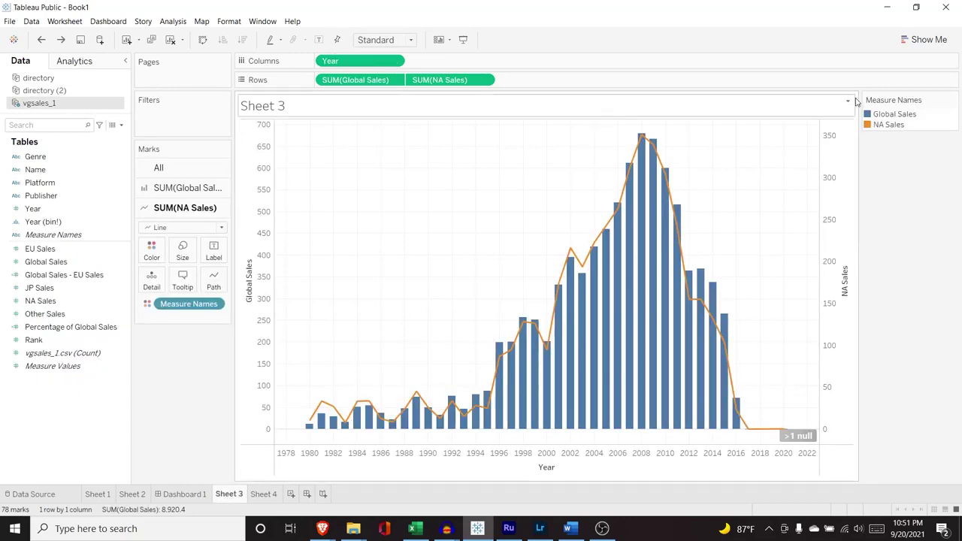
left_click(923, 40)
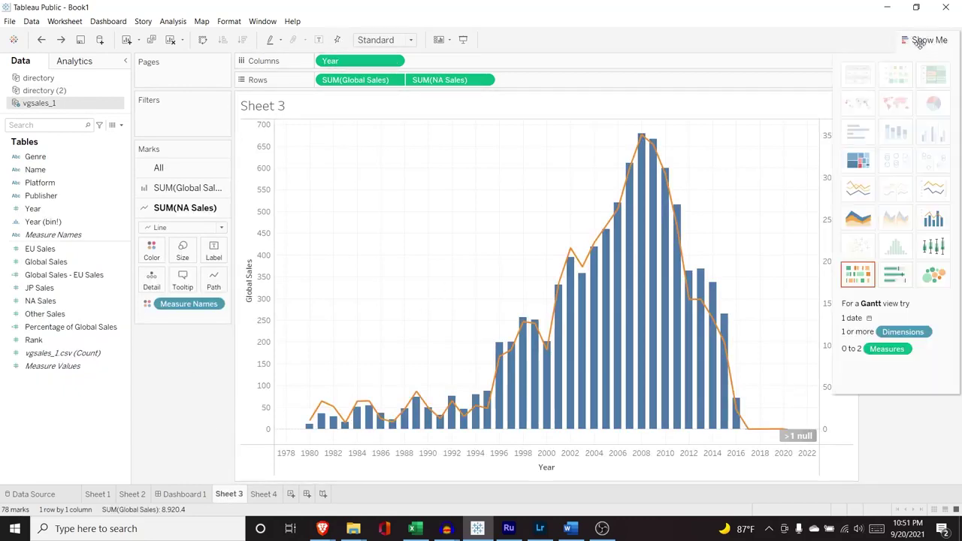
left_click(861, 163)
left_click_drag(170, 272, 75, 273)
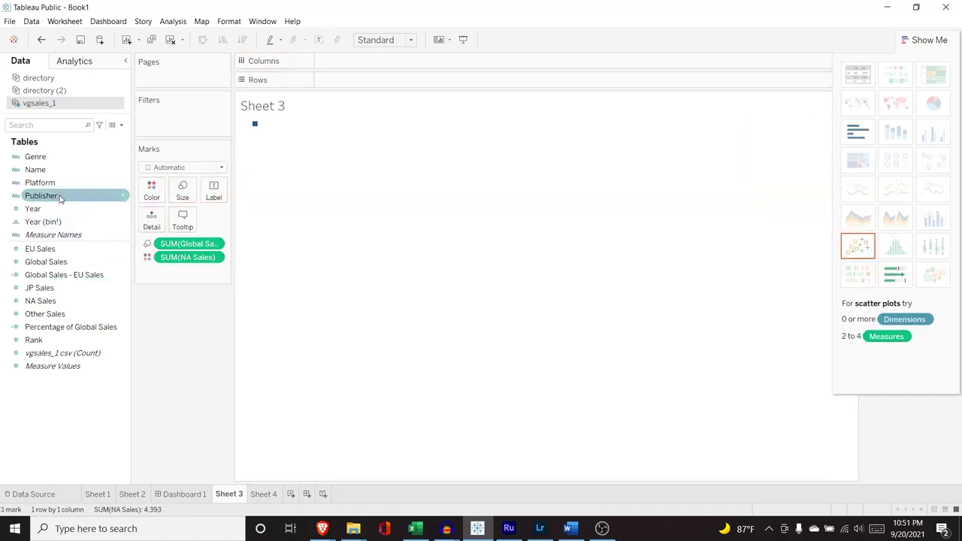
Divide the treemap by Genre and label each box with its Genre and Global Sales.
left_click_drag(64, 156, 181, 275)
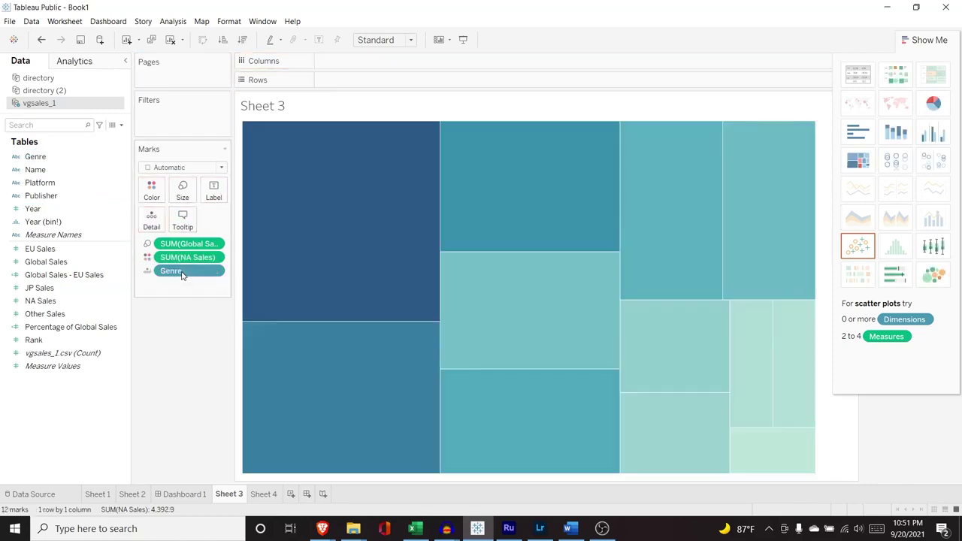
left_click(147, 272)
left_click(158, 299)
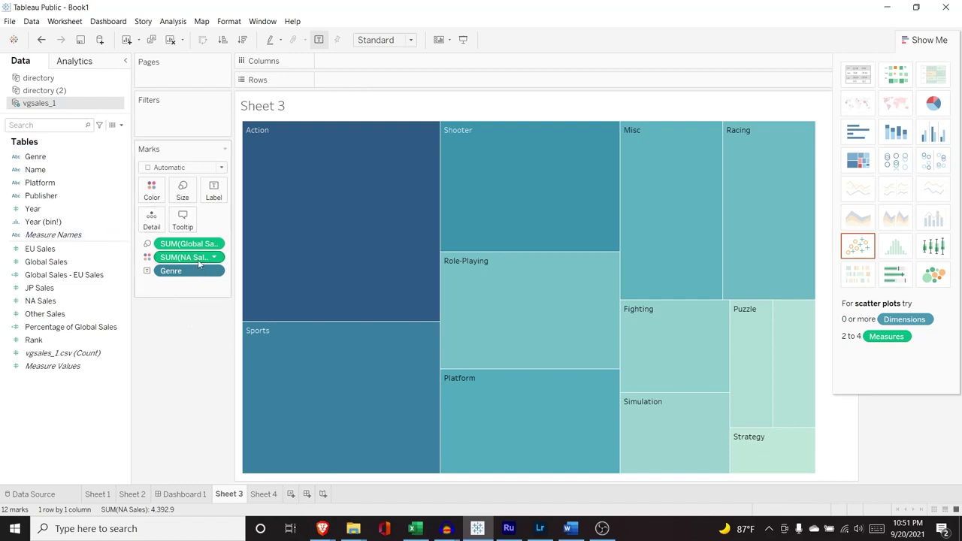
left_click_drag(187, 258, 66, 265)
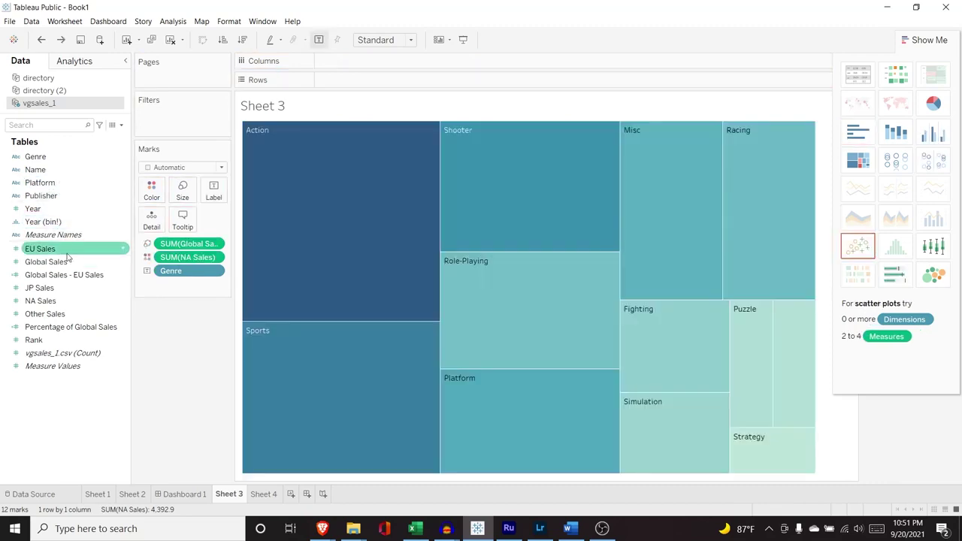
mouse_move(66, 265)
left_mouse_down()
mouse_move(136, 265)
mouse_move(194, 296)
left_mouse_up()
left_click(146, 284)
left_click(172, 314)
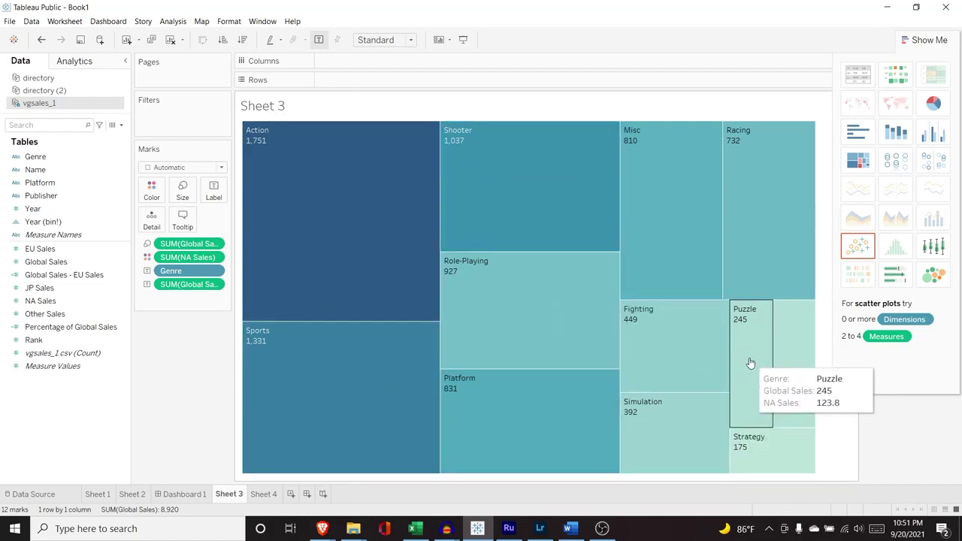
Convert the treemap to a packed bubbles chart and label the bubbles with Global Sales.
left_click(932, 276)
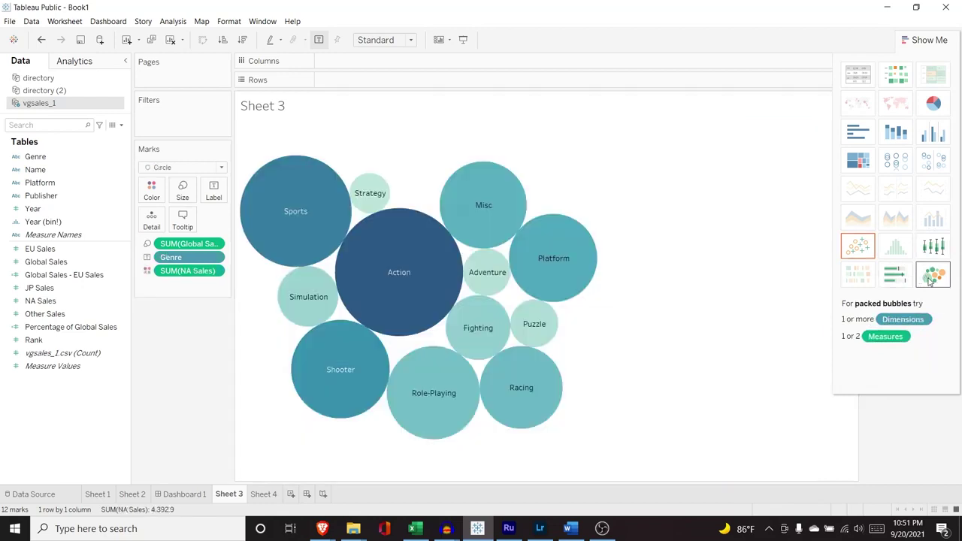
left_click(94, 223)
left_click(32, 209)
left_click_drag(45, 262, 185, 291)
left_click(148, 284)
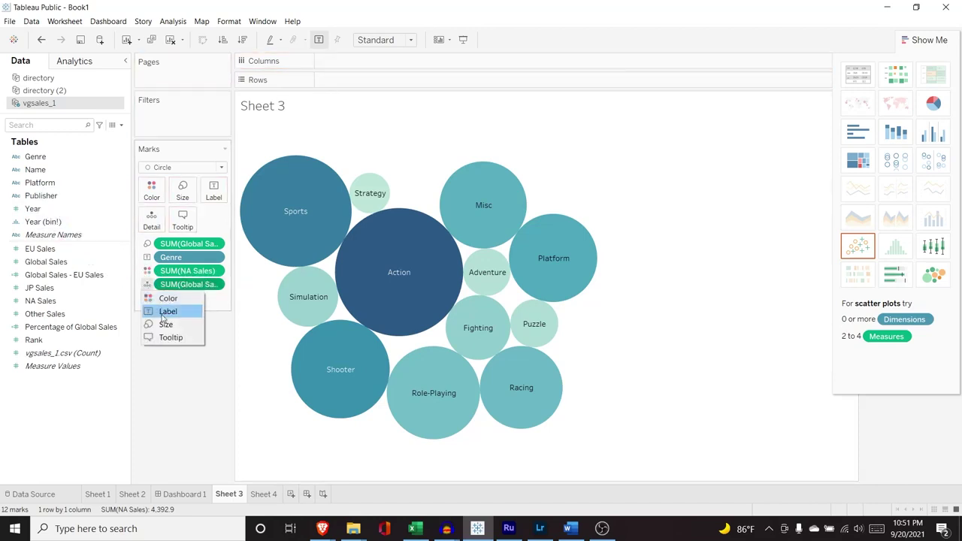
left_click(162, 312)
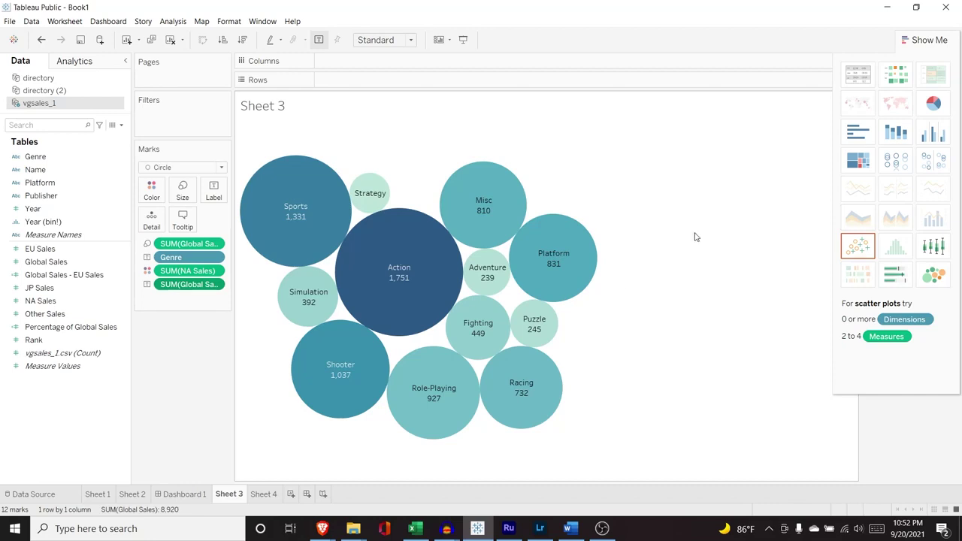
Convert the bubbles to a pie chart by Genre, replacing NA Sales on the marks with a Global Sales label.
left_click(939, 105)
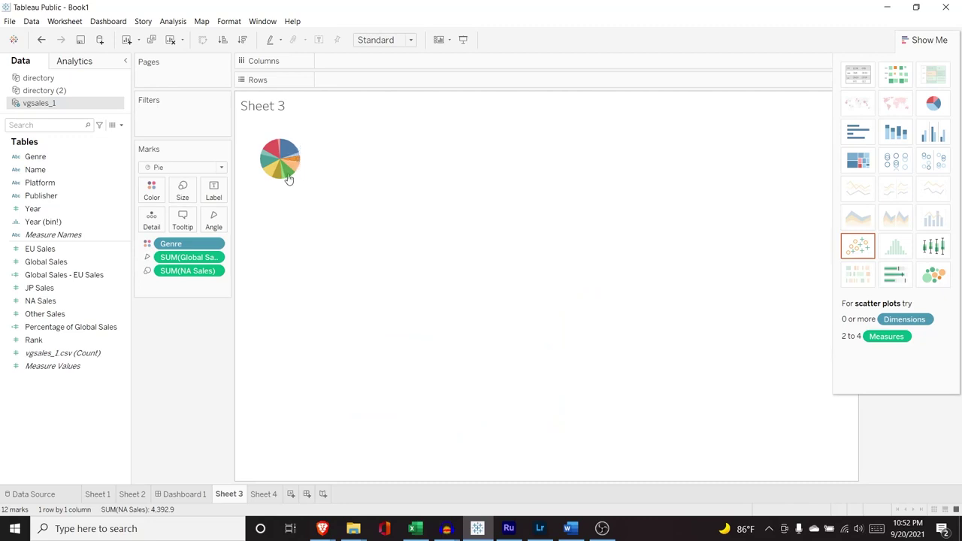
left_click(288, 147)
left_click(297, 128)
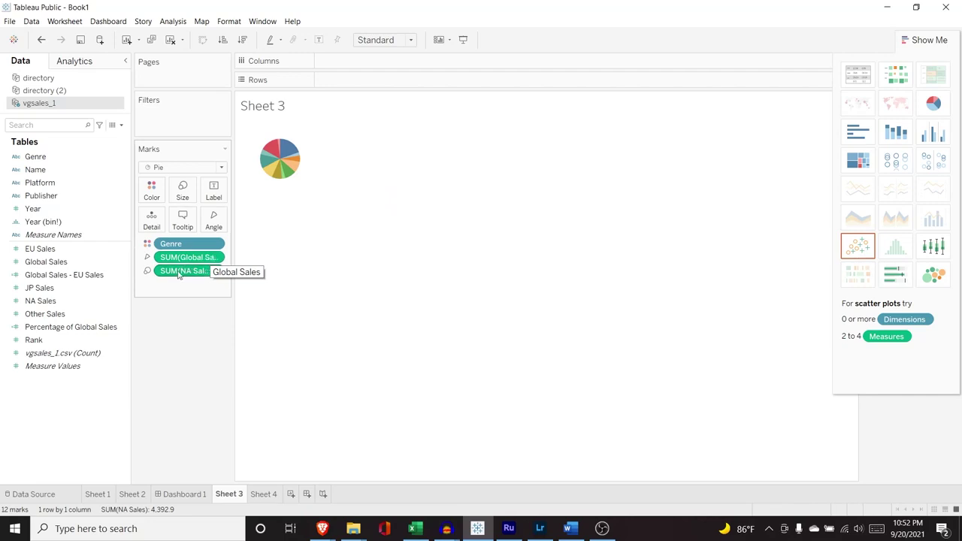
mouse_move(195, 272)
left_mouse_down()
mouse_move(106, 288)
mouse_move(185, 271)
left_mouse_up()
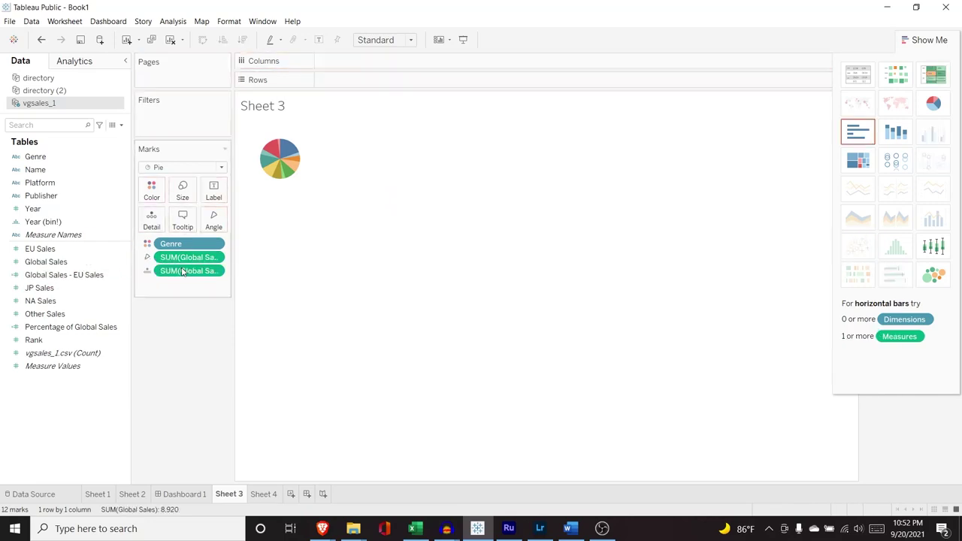
left_click(148, 271)
left_click(166, 298)
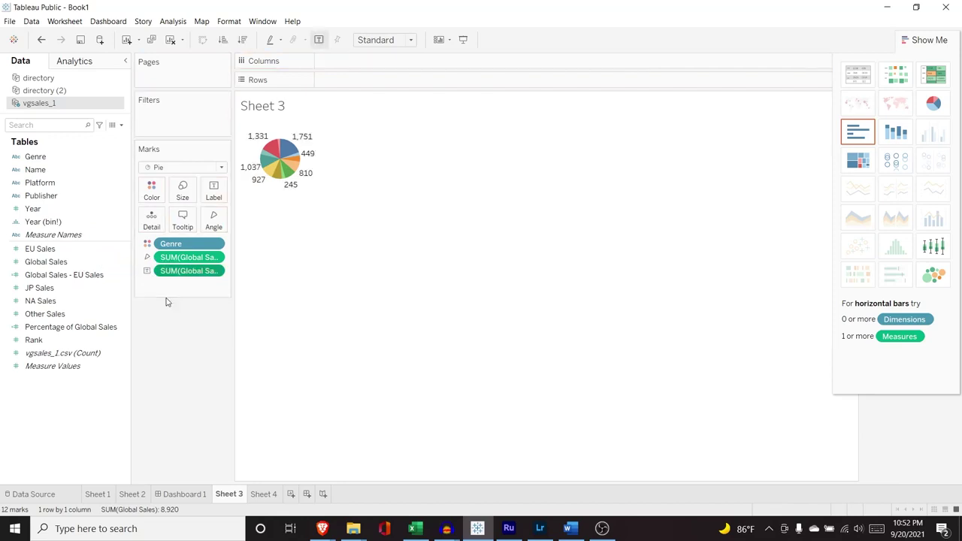
Stretch the pie chart's cell in width and height and adjust the mark size to show a large, complete circle.
left_click(183, 191)
left_click_drag(199, 219, 230, 218)
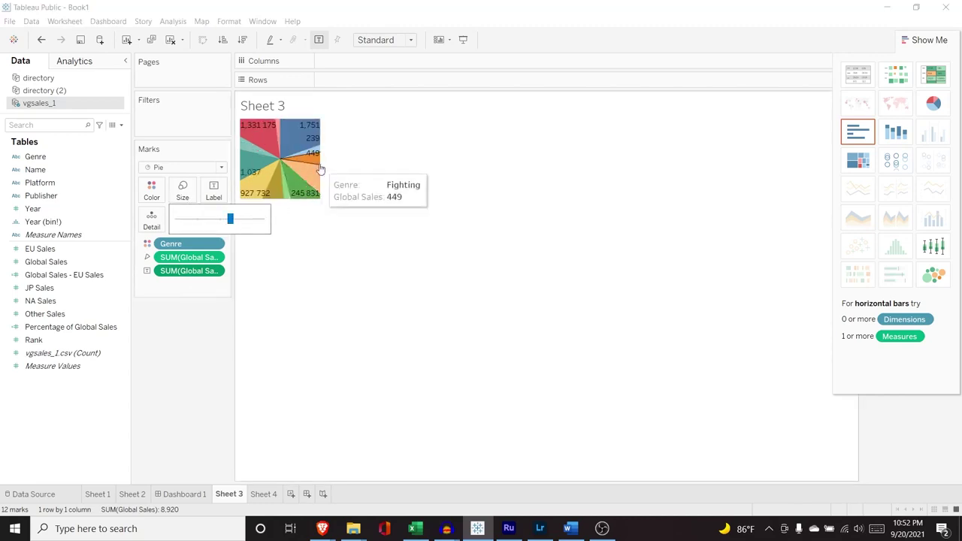
left_click(322, 167)
left_click_drag(322, 167, 478, 172)
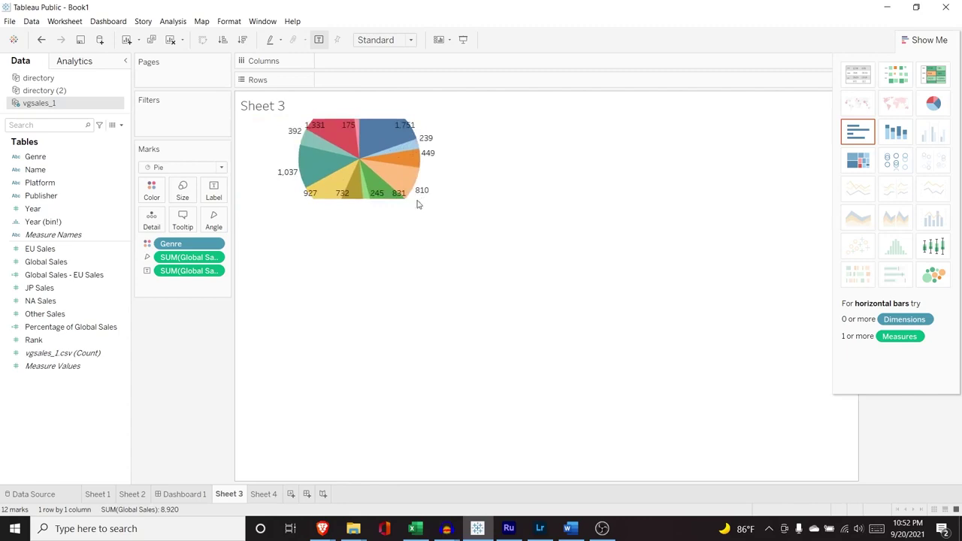
left_click_drag(419, 200, 424, 332)
left_click_drag(480, 239, 598, 238)
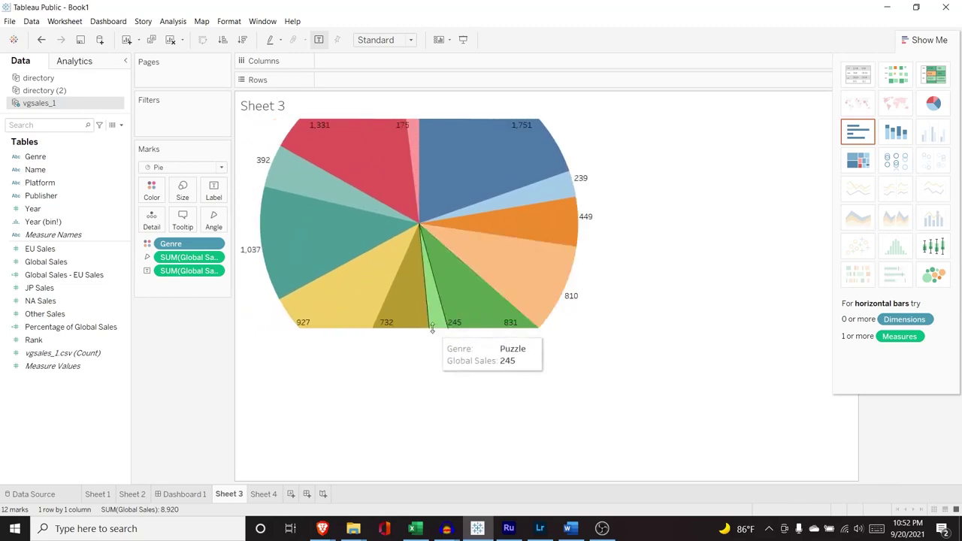
left_click_drag(434, 332, 440, 411)
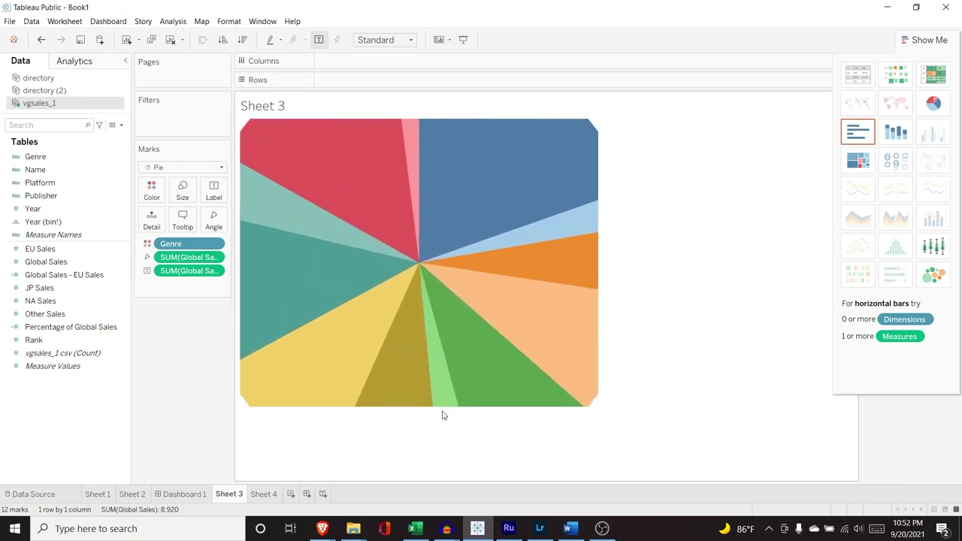
left_click(184, 190)
left_click_drag(230, 218, 212, 219)
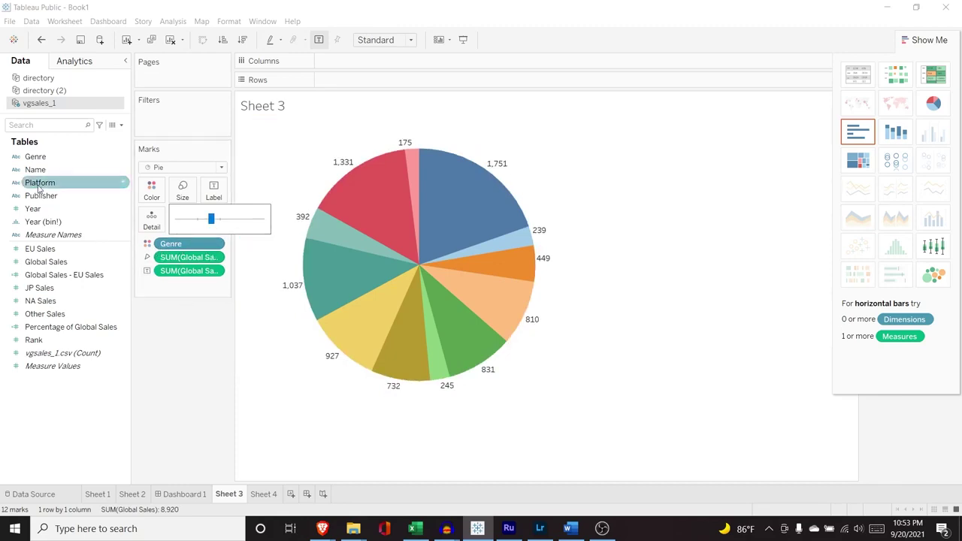
Add Genre as a label on the pie slices and sort the slices in descending order of Global Sales.
left_click_drag(35, 156, 181, 286)
left_click(147, 288)
left_click(160, 312)
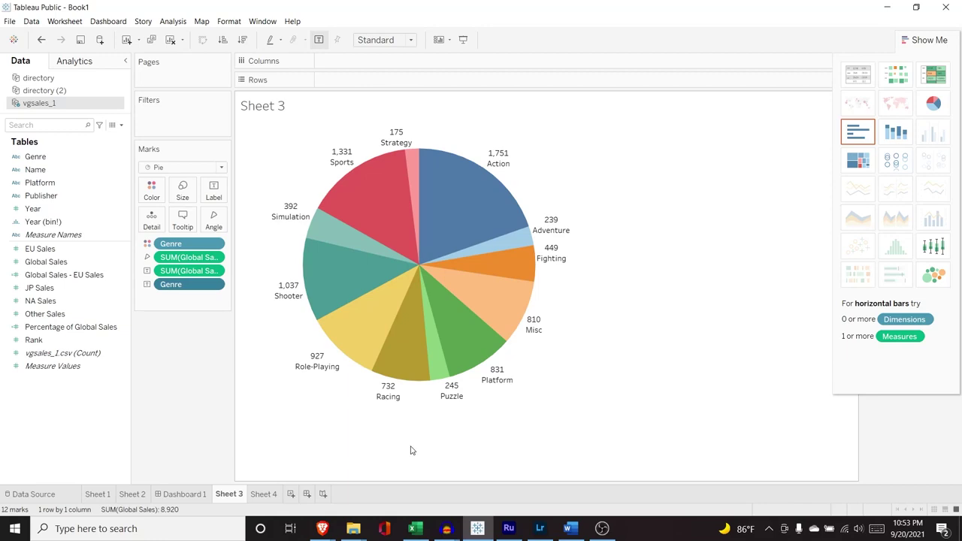
mouse_move(363, 316)
left_click(242, 39)
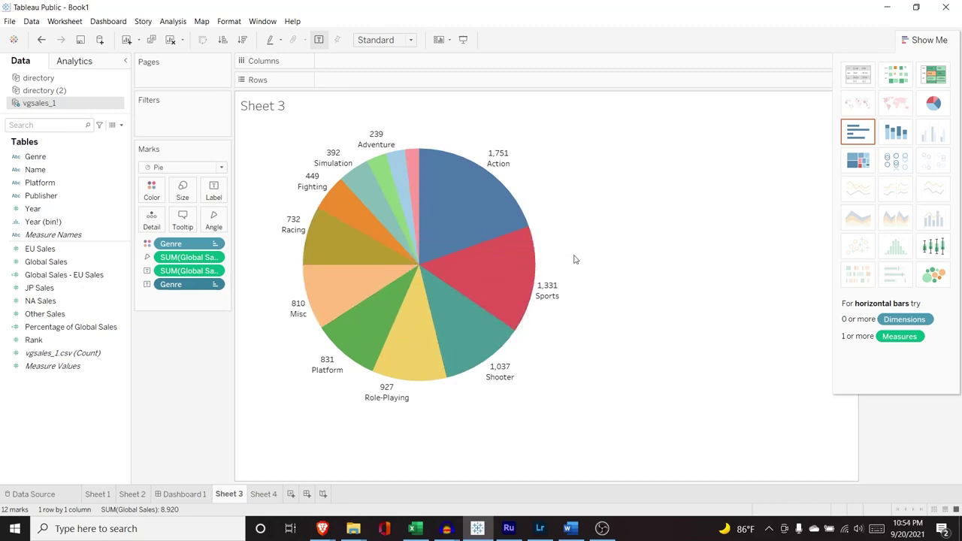
Convert the pie chart to a box-and-whisker plot of Global Sales and inspect its genre points.
left_click(945, 251)
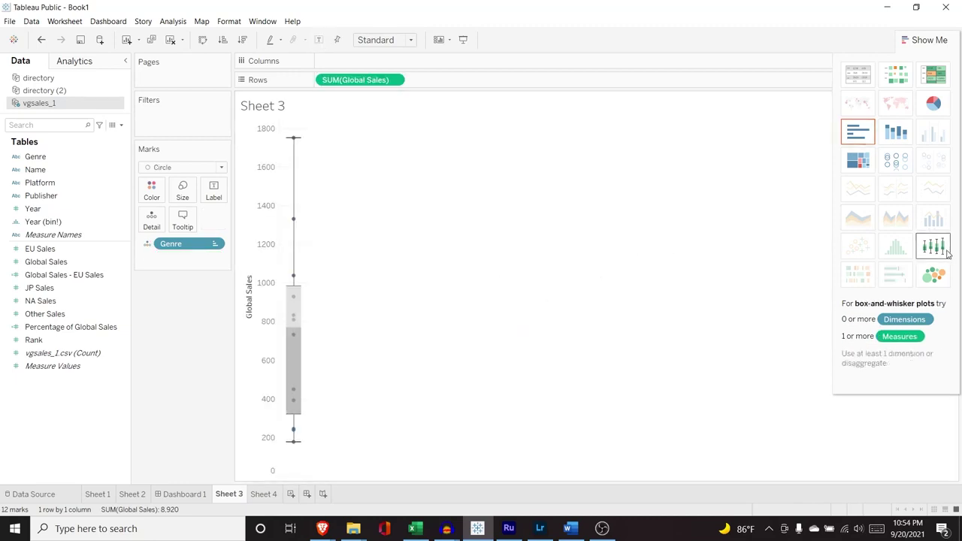
mouse_move(293, 140)
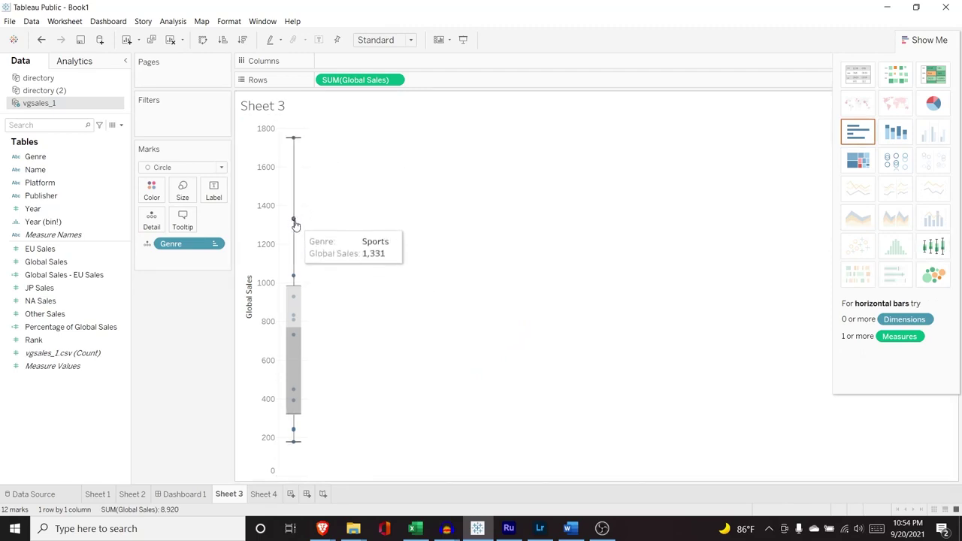
mouse_move(294, 319)
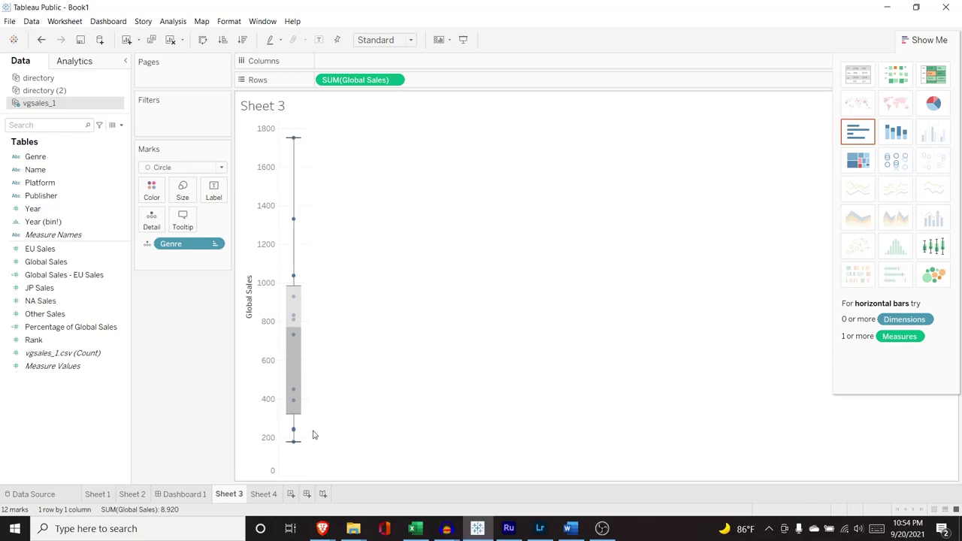
Create a new worksheet and plot NA Sales by Year as an area chart.
left_click(291, 494)
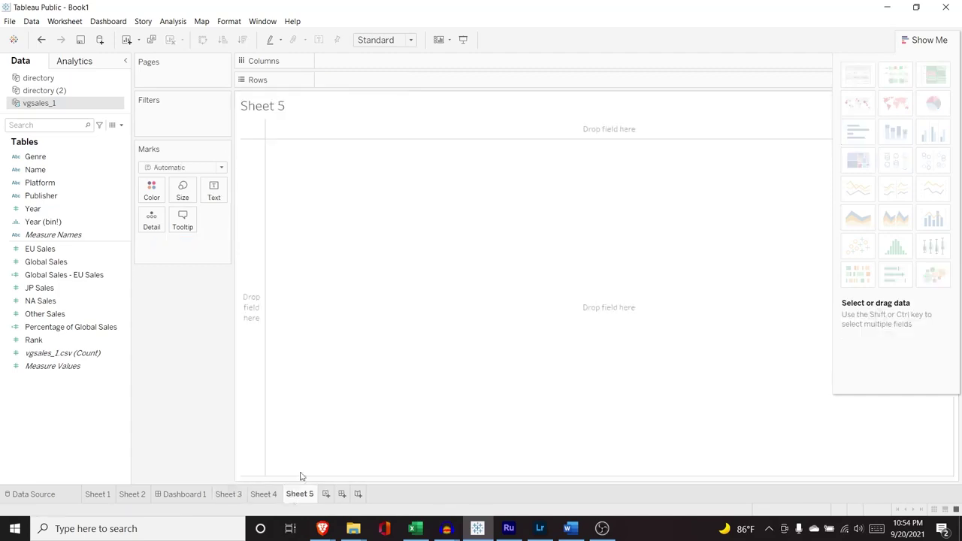
left_click_drag(61, 208, 359, 64)
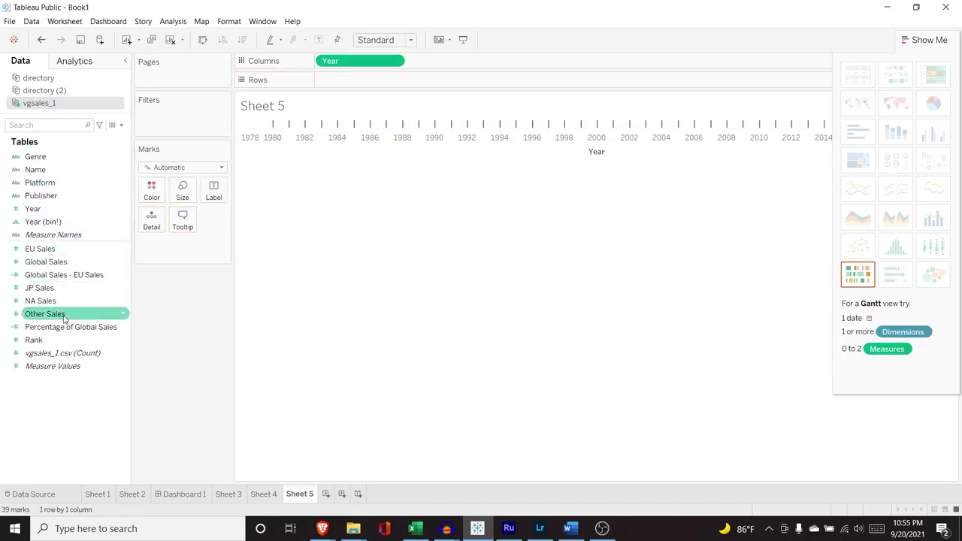
left_click_drag(71, 302, 396, 82)
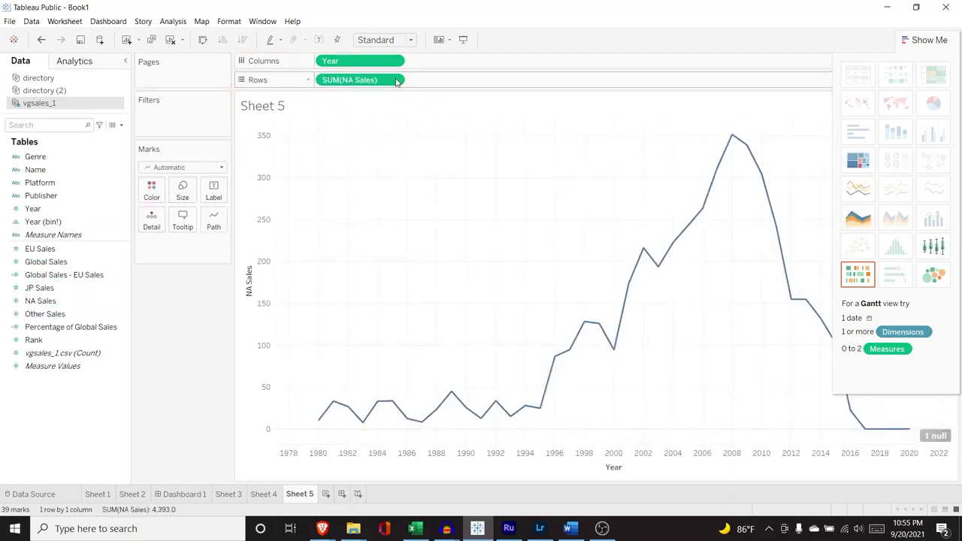
left_click(861, 219)
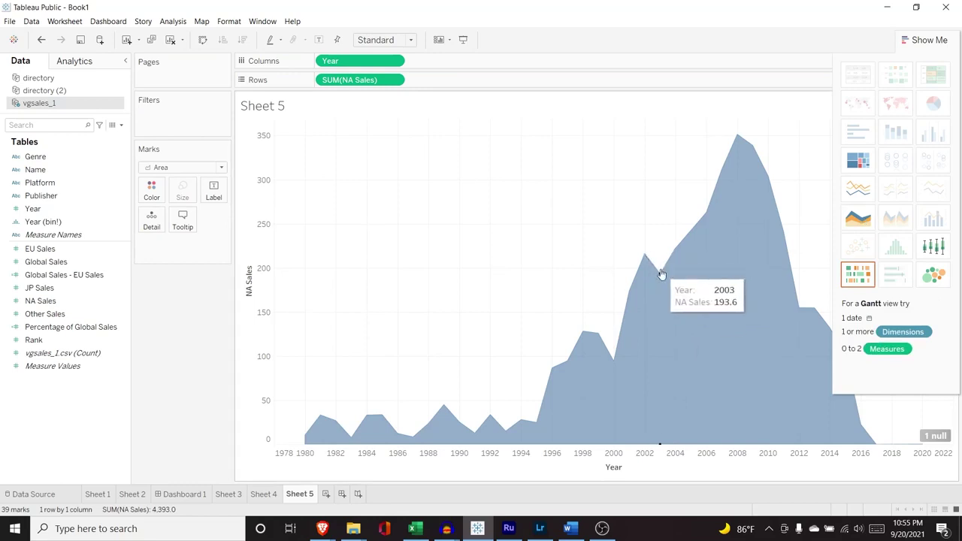
Color the NA Sales area chart by Genre and label the areas with Genre.
left_click_drag(60, 157, 167, 242)
left_click(147, 244)
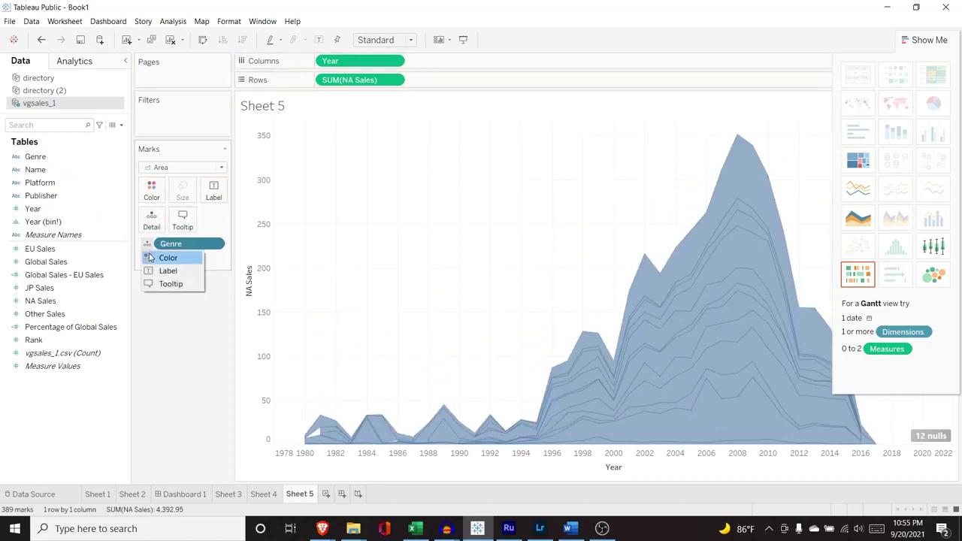
left_click(151, 258)
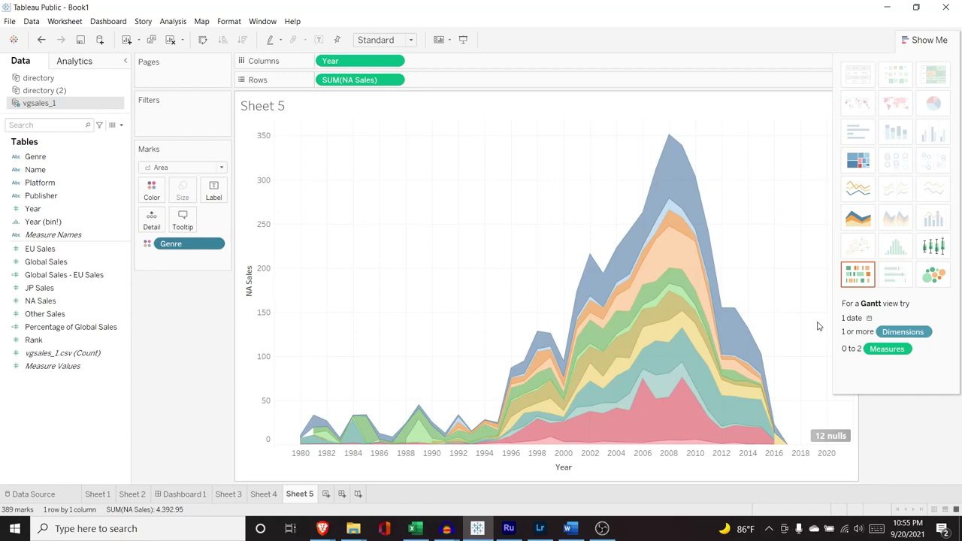
left_click_drag(69, 158, 183, 267)
left_click(148, 257)
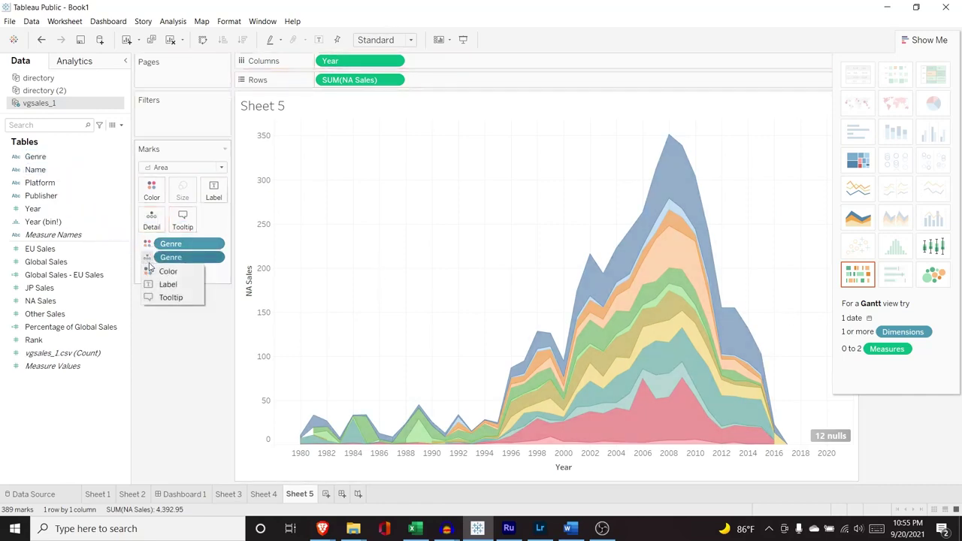
left_click(159, 287)
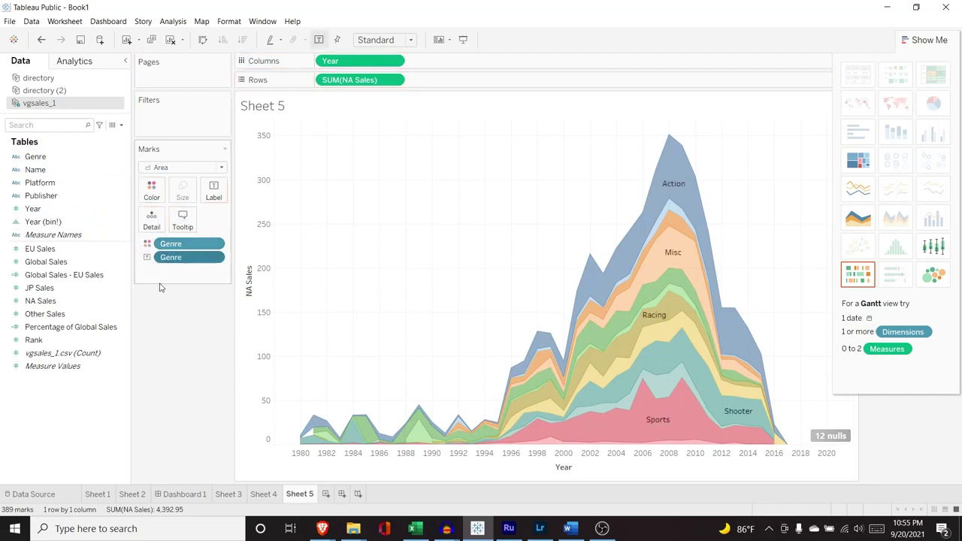
scroll(661, 336, "up", 2)
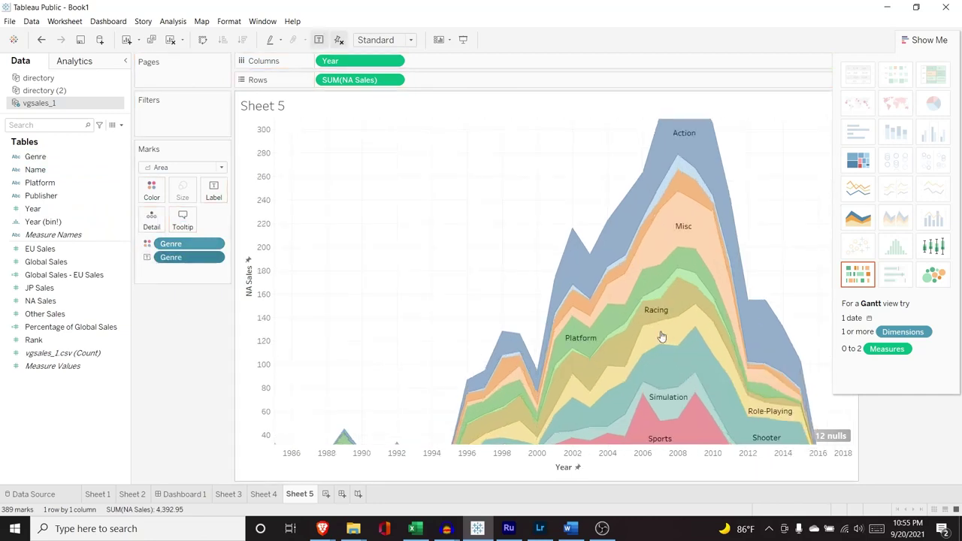
scroll(661, 337, "up", 3)
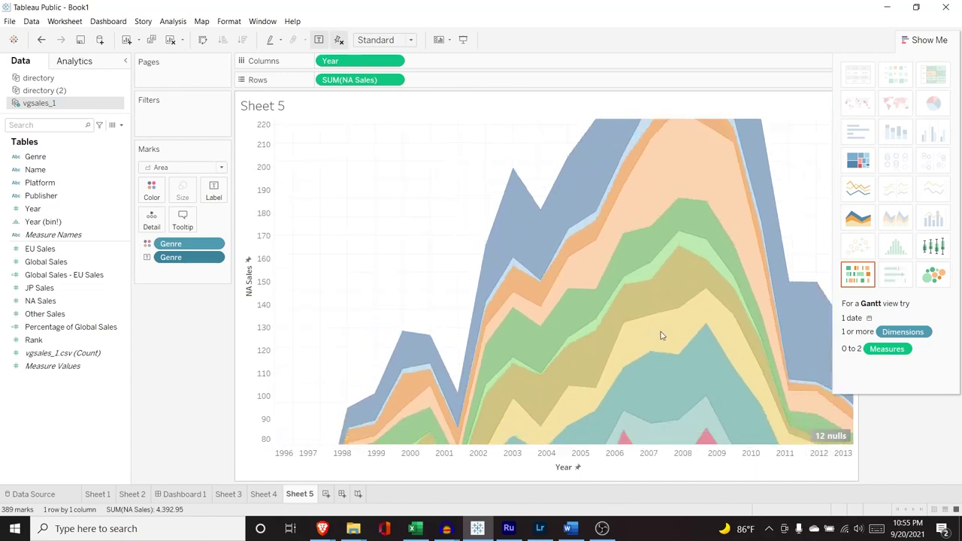
scroll(661, 336, "down", 5)
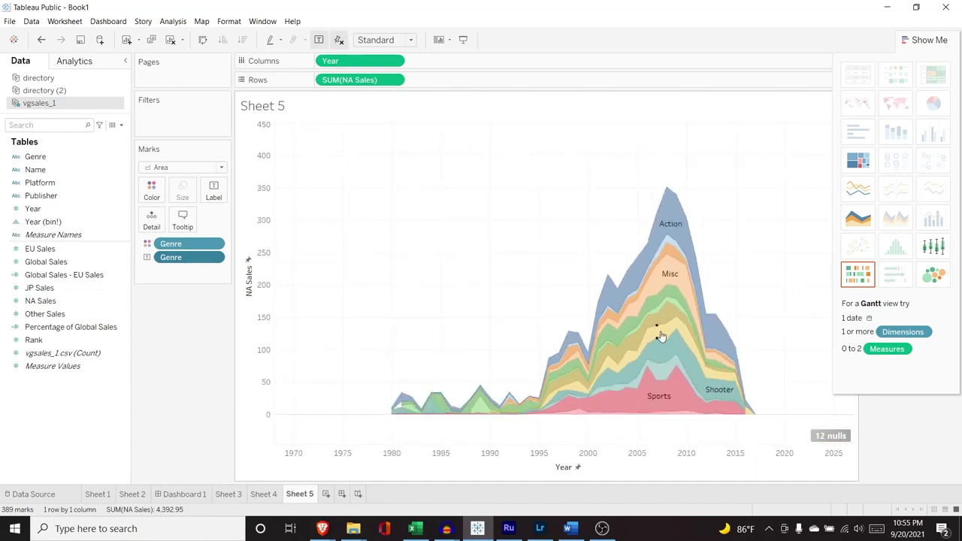
scroll(661, 336, "up", 1)
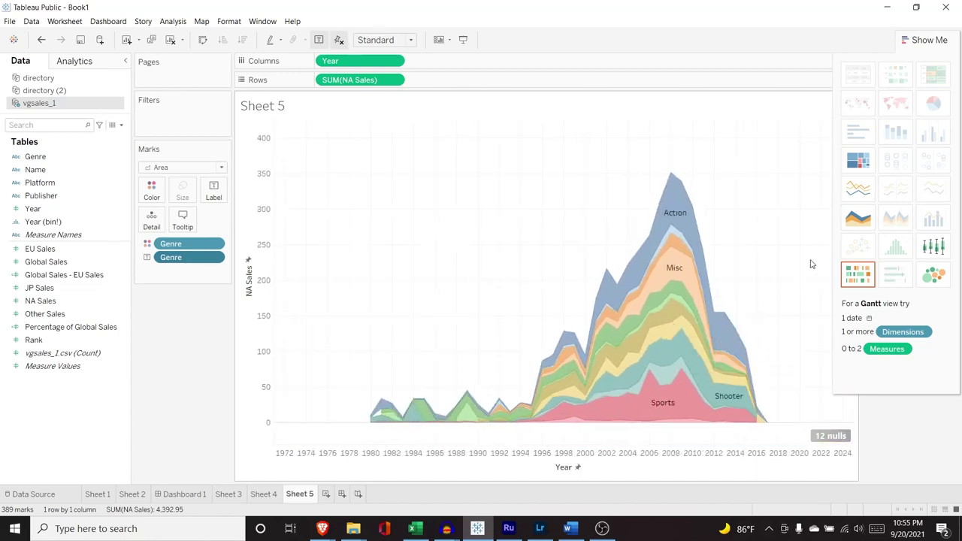